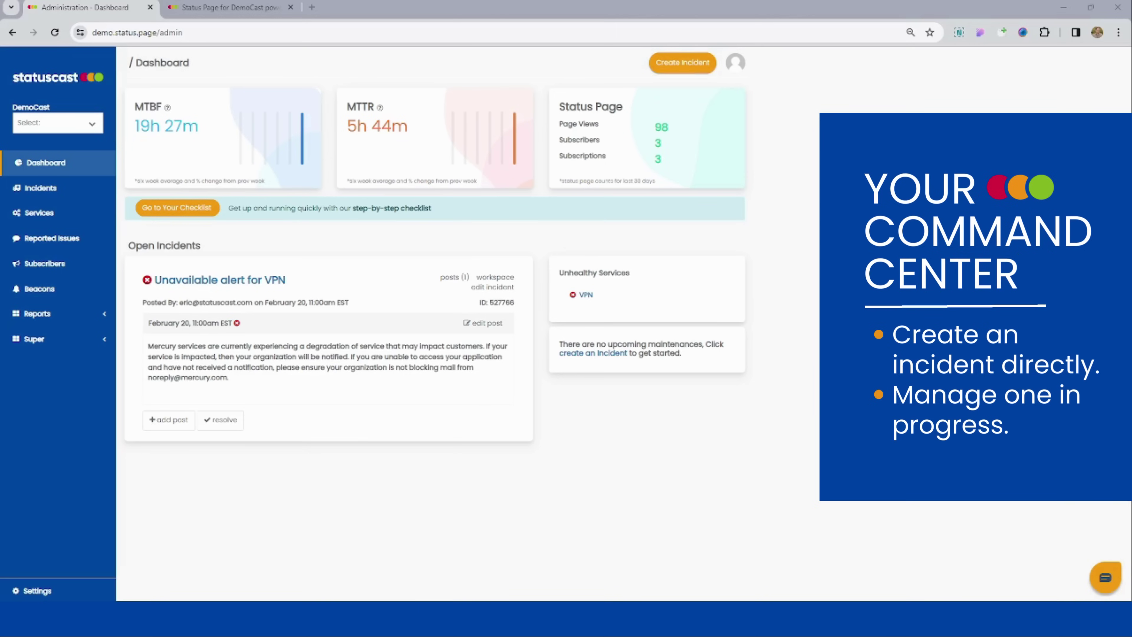
Step: Open the 'Unavailable alert for VPN' incident and show its Posts, including the February 20 post
{"action": "left_click", "coordinate": [246, 280]}
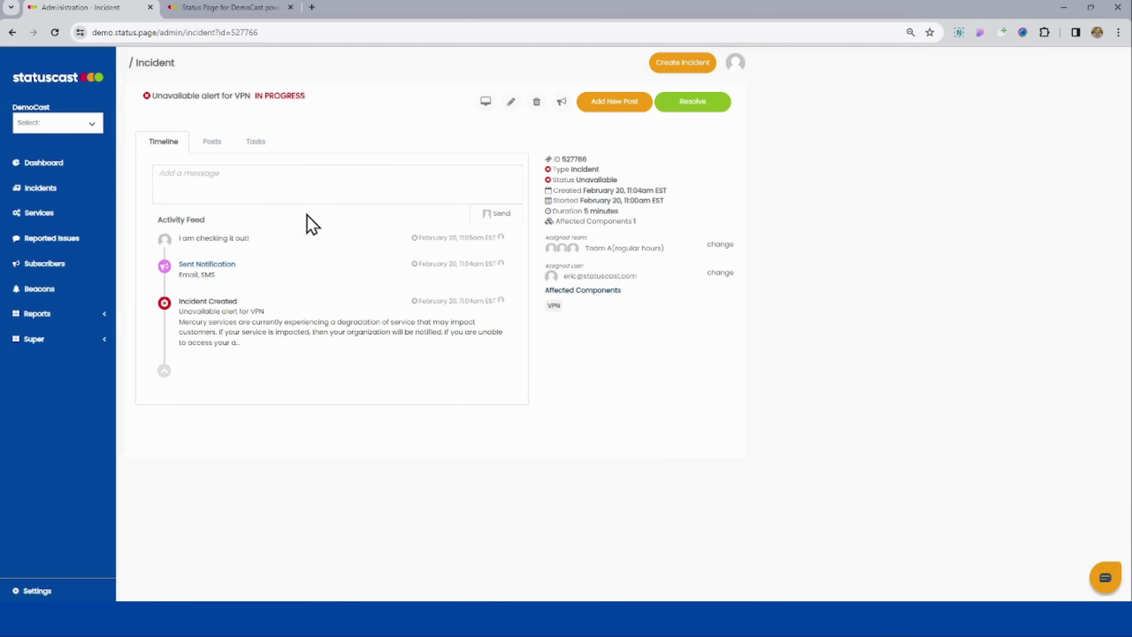
{"action": "left_click_drag", "start_coordinate": [257, 242], "coordinate": [178, 238]}
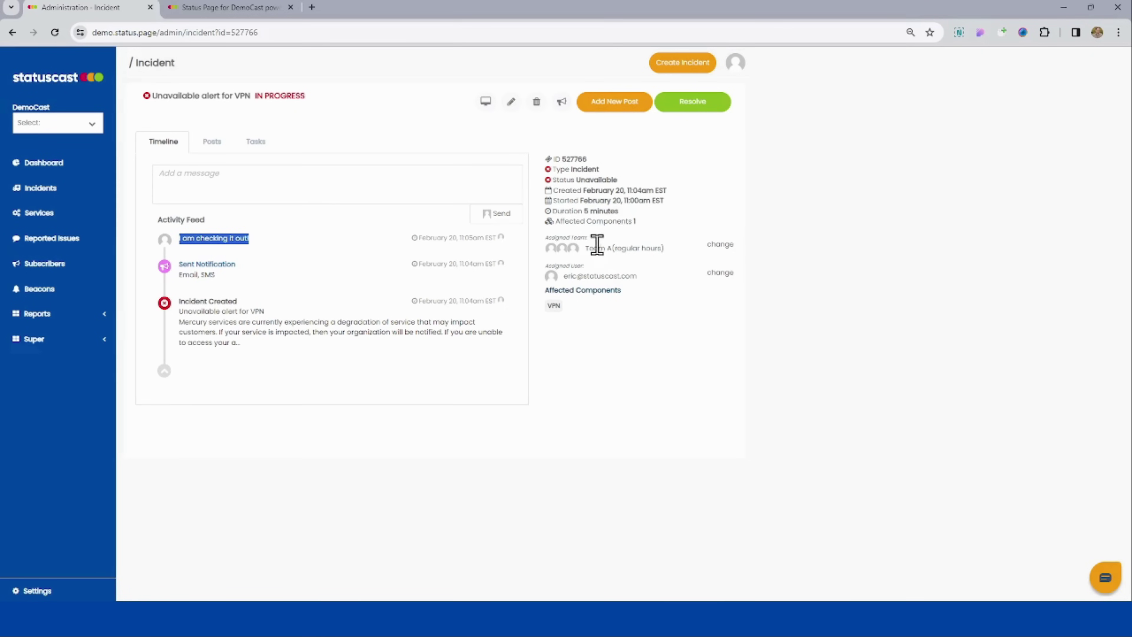
{"action": "left_click", "coordinate": [211, 142]}
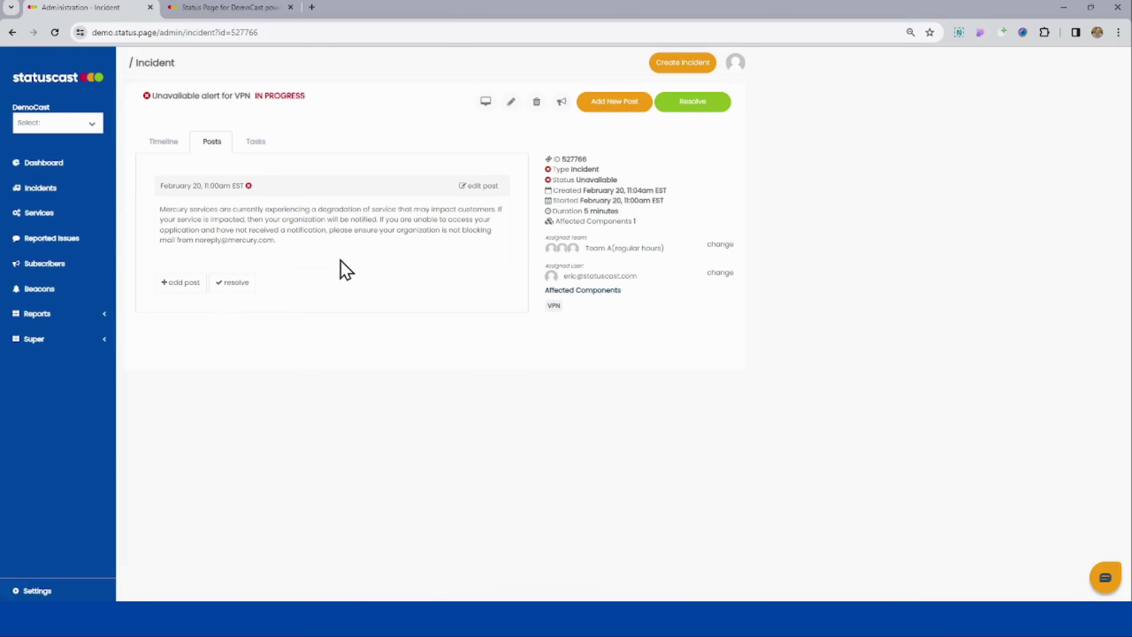
Step: Start a new VPN incident post filled with the Degraded Performance template text
{"action": "left_click", "coordinate": [179, 283]}
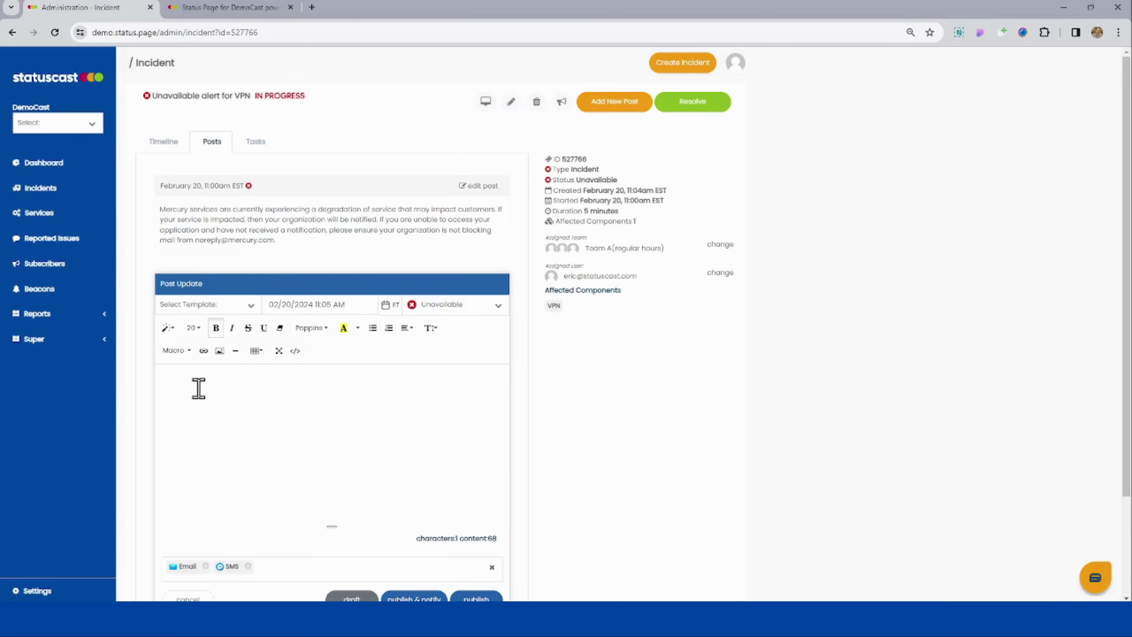
{"action": "scroll", "coordinate": [325, 383], "scroll_direction": "down", "scroll_amount": 3}
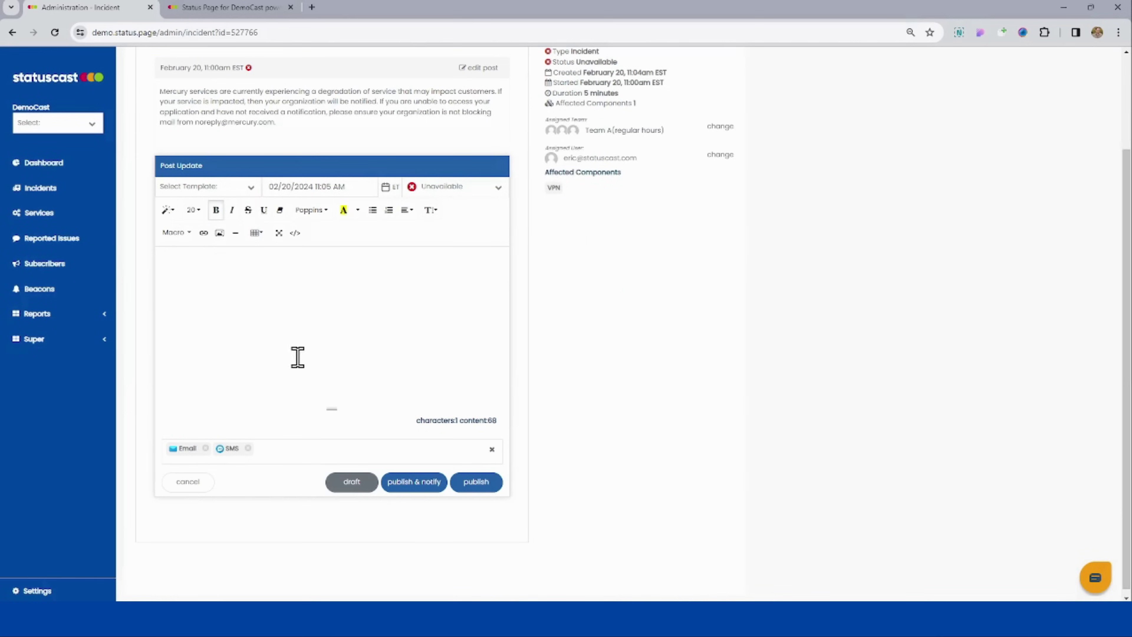
{"action": "left_click", "coordinate": [253, 373]}
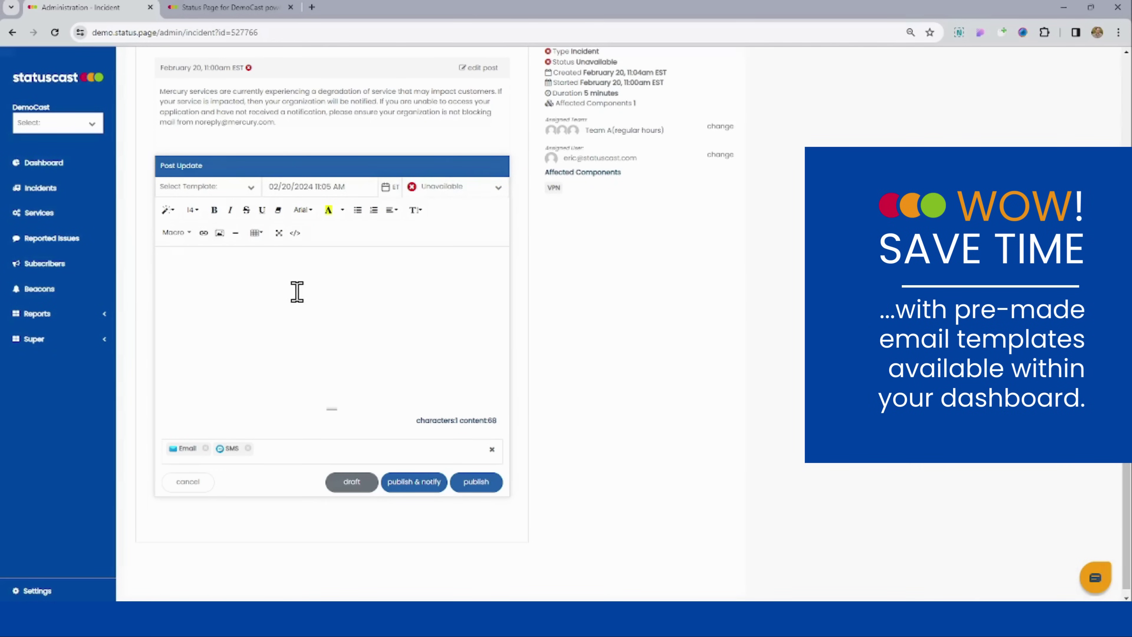
{"action": "left_click", "coordinate": [210, 187]}
{"action": "left_click", "coordinate": [207, 227]}
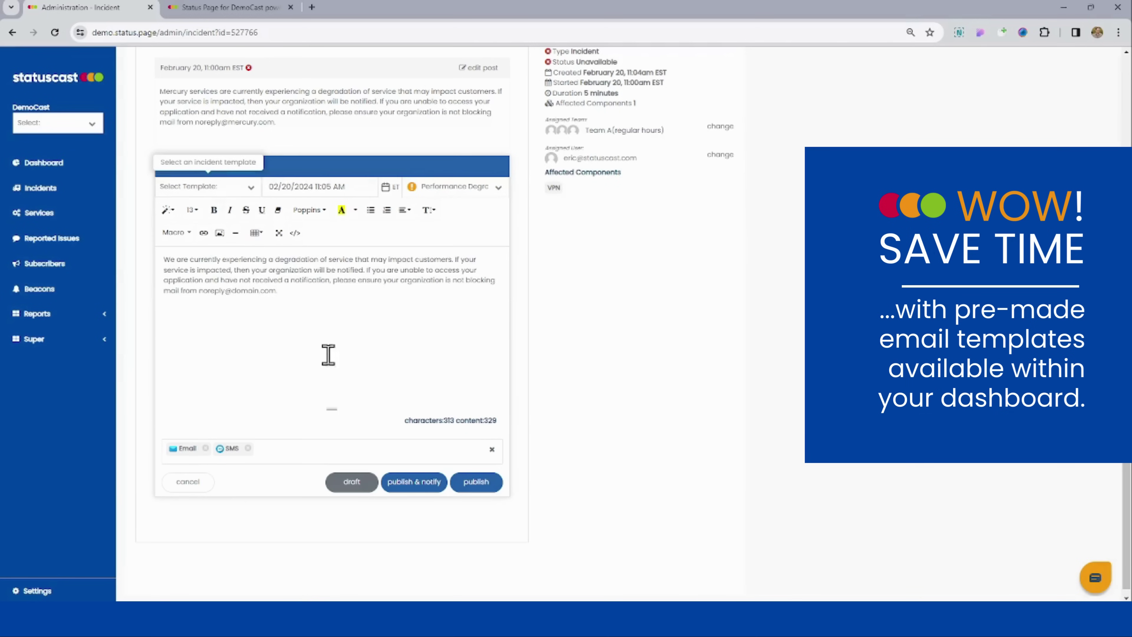
{"action": "left_click_drag", "start_coordinate": [303, 314], "coordinate": [156, 260]}
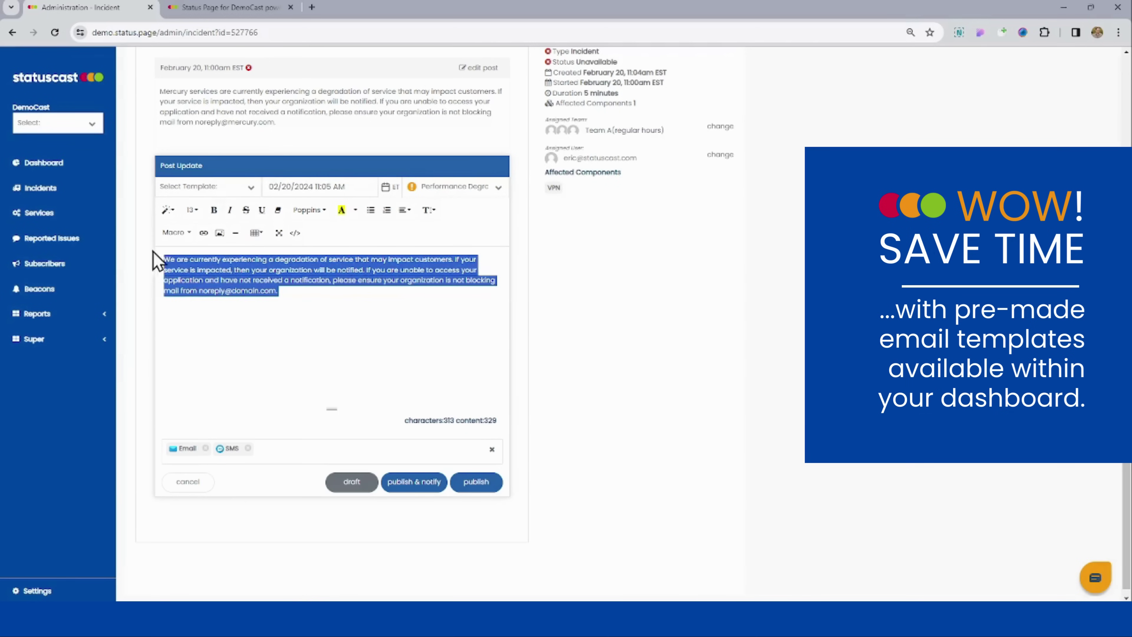
{"action": "left_click", "coordinate": [326, 297]}
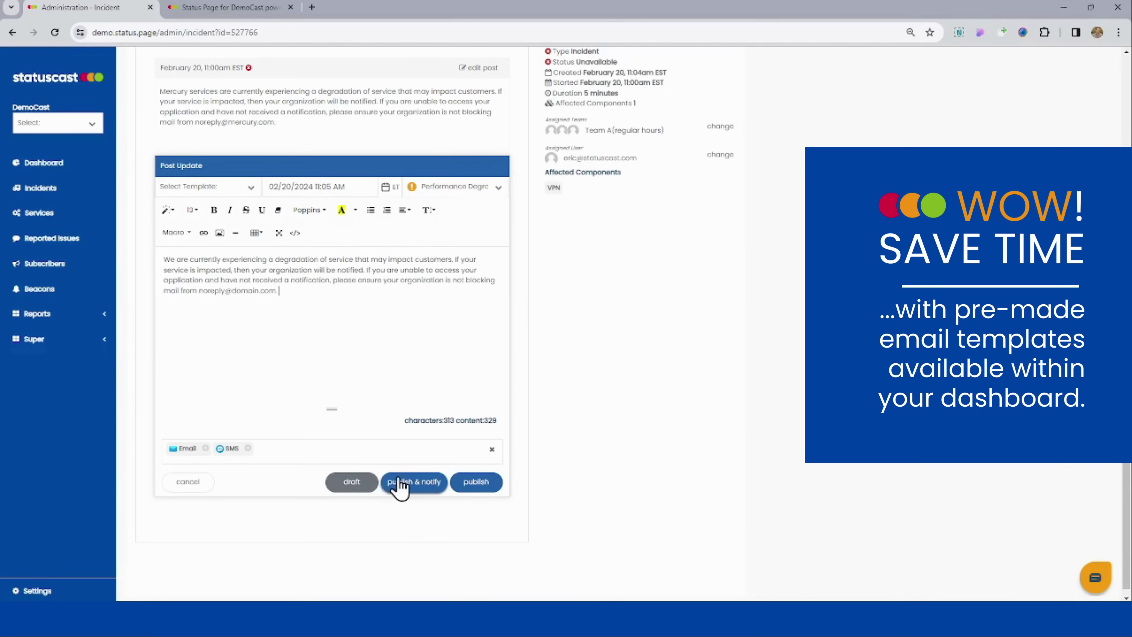
Step: Publish the update with Email/SMS notifications and view the incident's two posts
{"action": "left_click", "coordinate": [343, 457]}
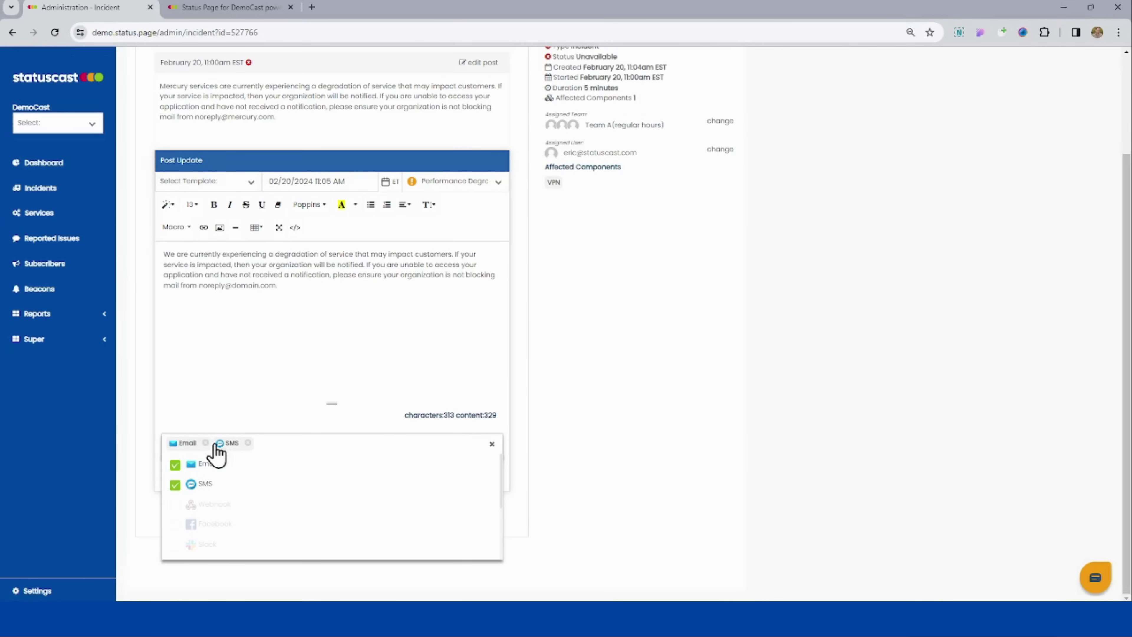
{"action": "left_click", "coordinate": [267, 379]}
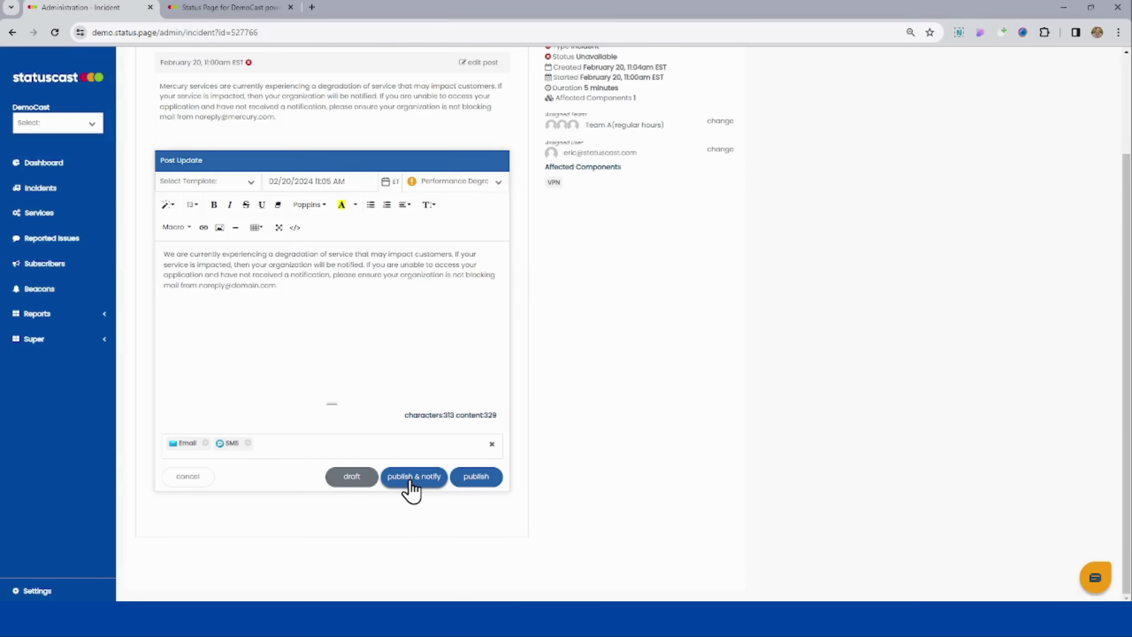
{"action": "left_click", "coordinate": [413, 477]}
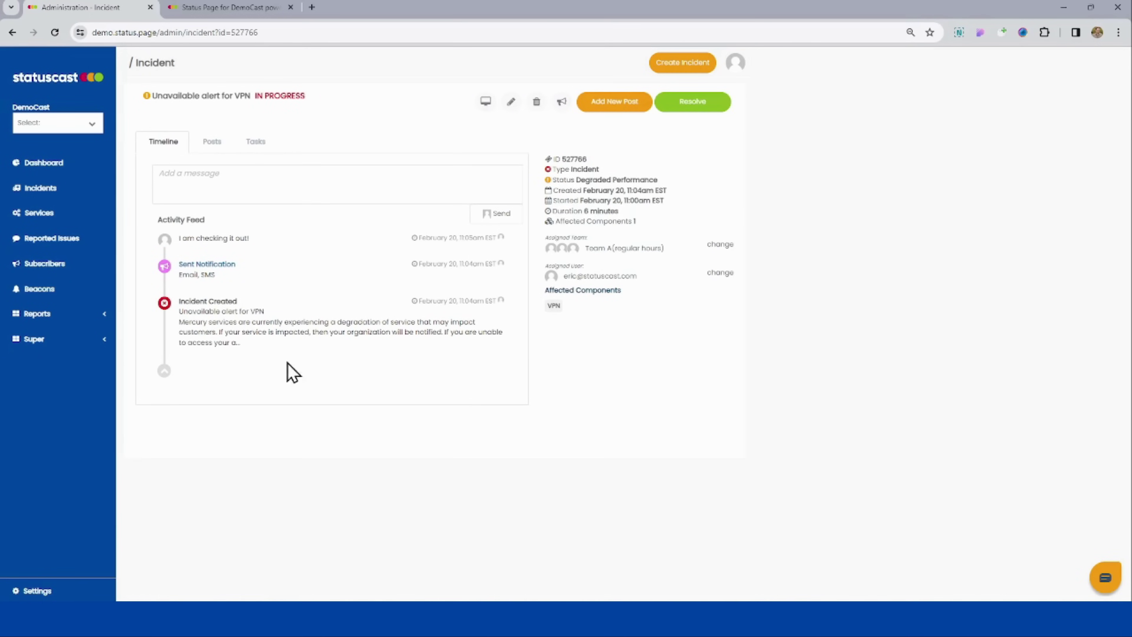
{"action": "left_click", "coordinate": [226, 152]}
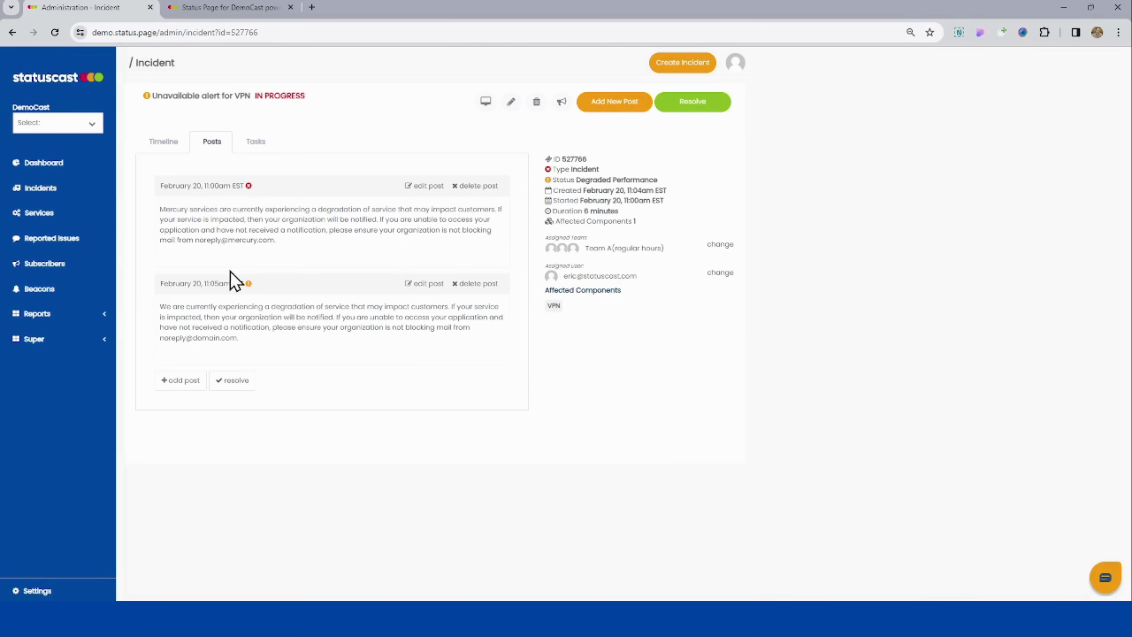
Step: Switch to the public status page and check its Degraded current status
{"action": "left_click", "coordinate": [172, 13]}
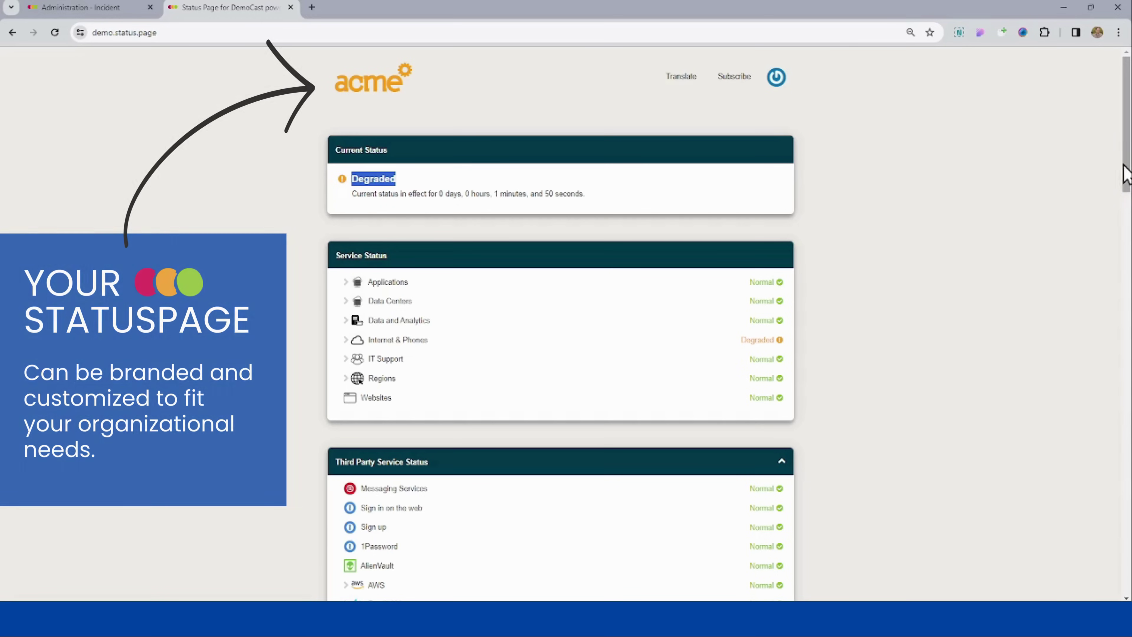
{"action": "scroll", "coordinate": [880, 295], "scroll_direction": "down", "scroll_amount": 9}
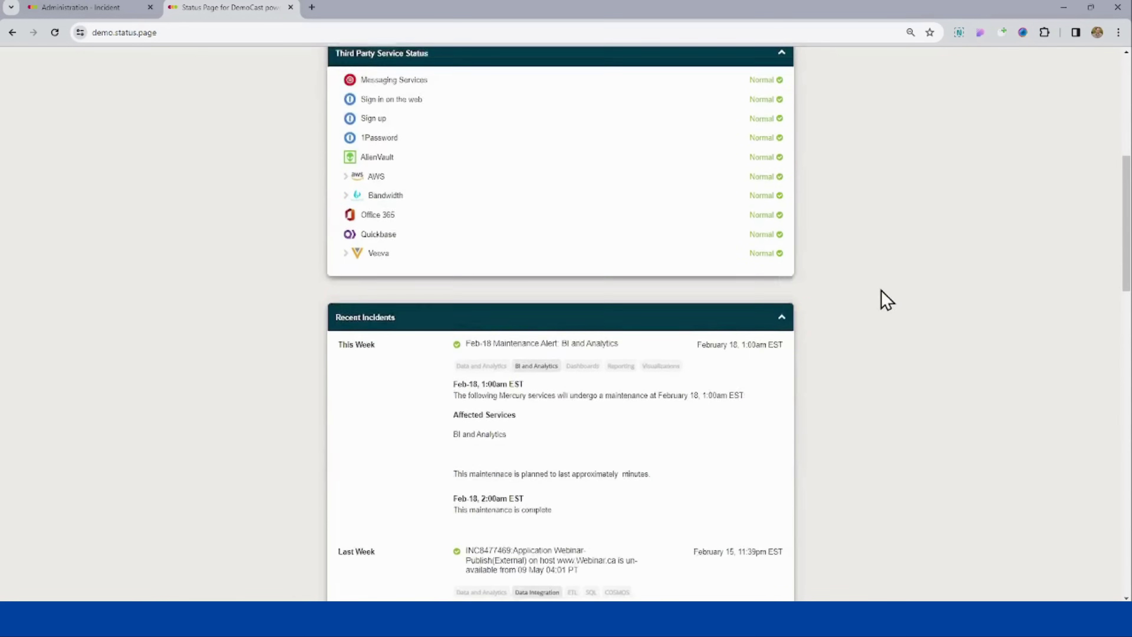
{"action": "scroll", "coordinate": [885, 303], "scroll_direction": "up", "scroll_amount": 6}
{"action": "scroll", "coordinate": [889, 317], "scroll_direction": "up", "scroll_amount": 3}
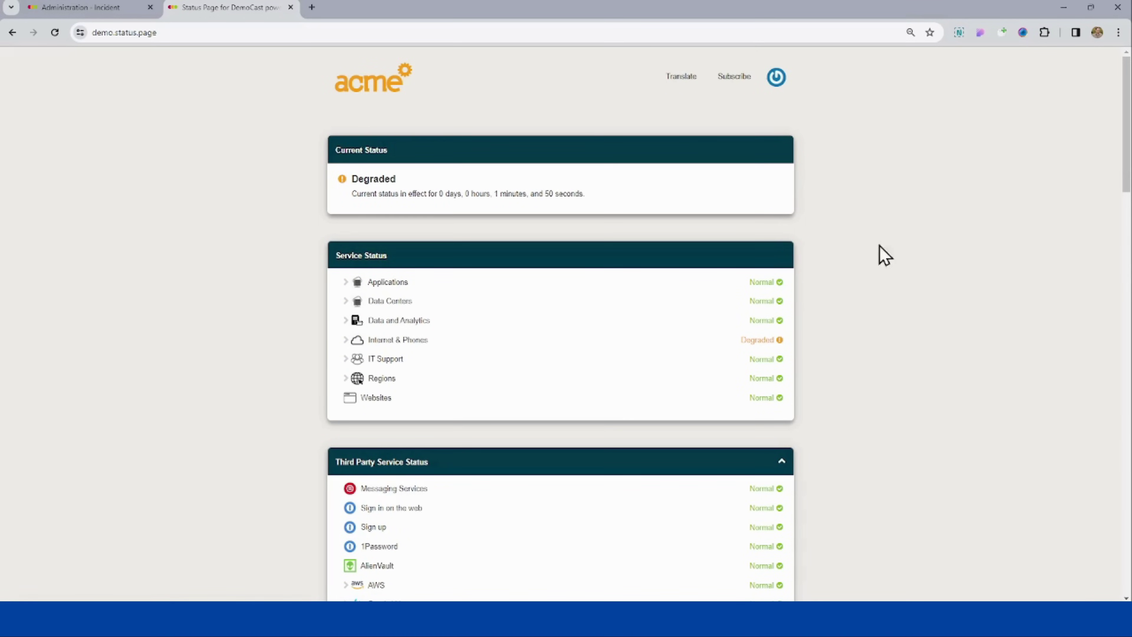
{"action": "left_click_drag", "start_coordinate": [609, 183], "coordinate": [352, 175]}
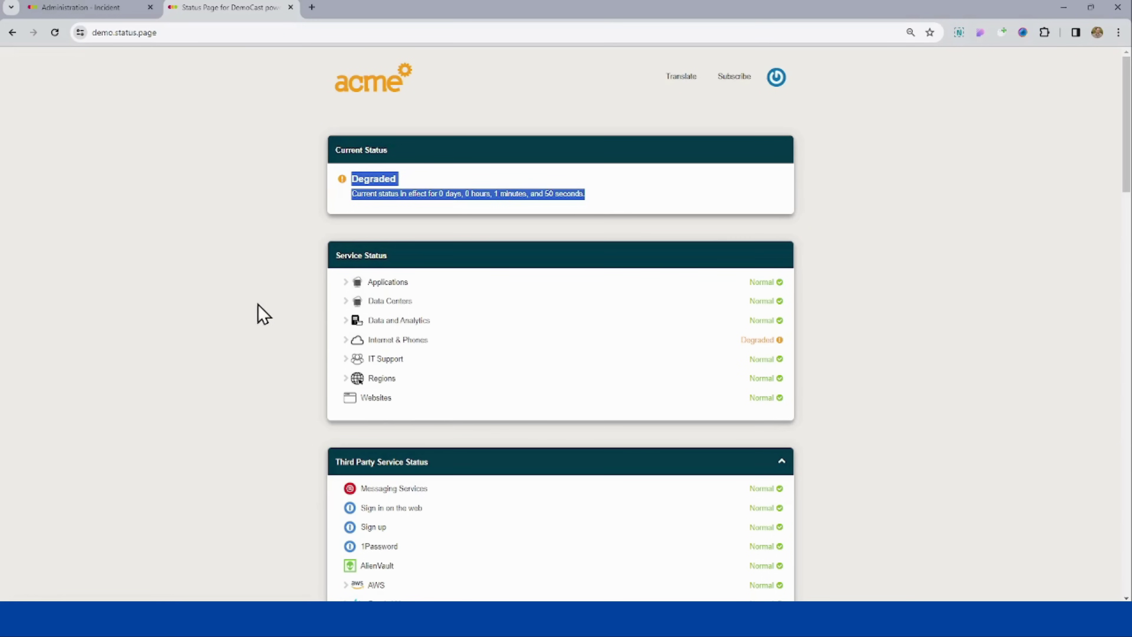
{"action": "left_click", "coordinate": [241, 294]}
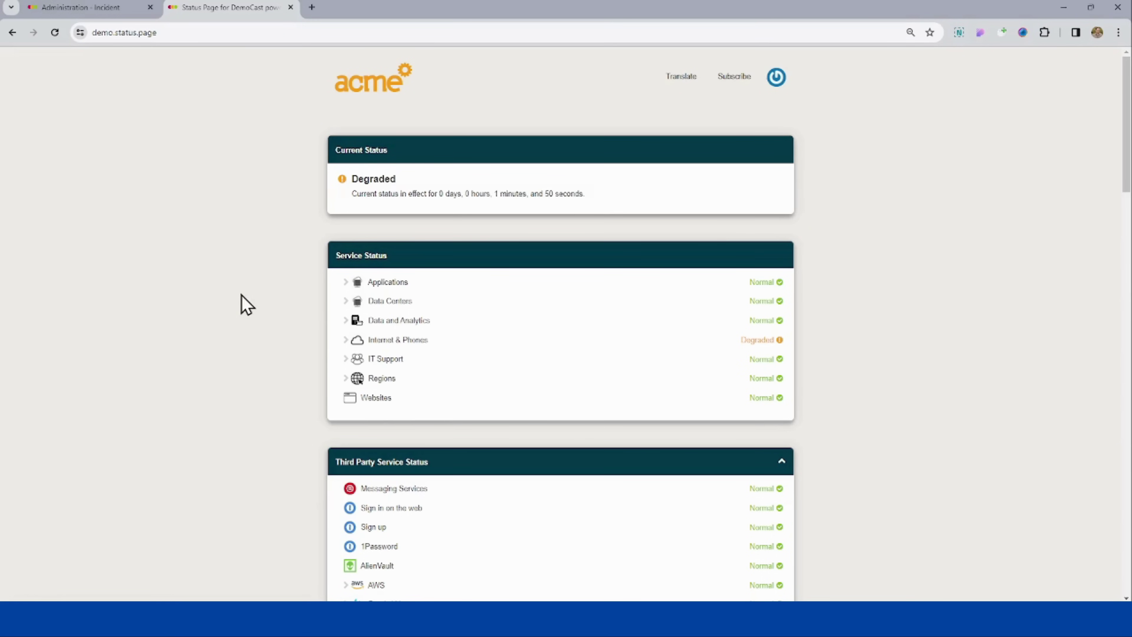
Step: Expand and collapse the Internet & Phones, Data Centers and Data and Analytics service groups
{"action": "left_click", "coordinate": [346, 340]}
{"action": "left_click", "coordinate": [346, 301]}
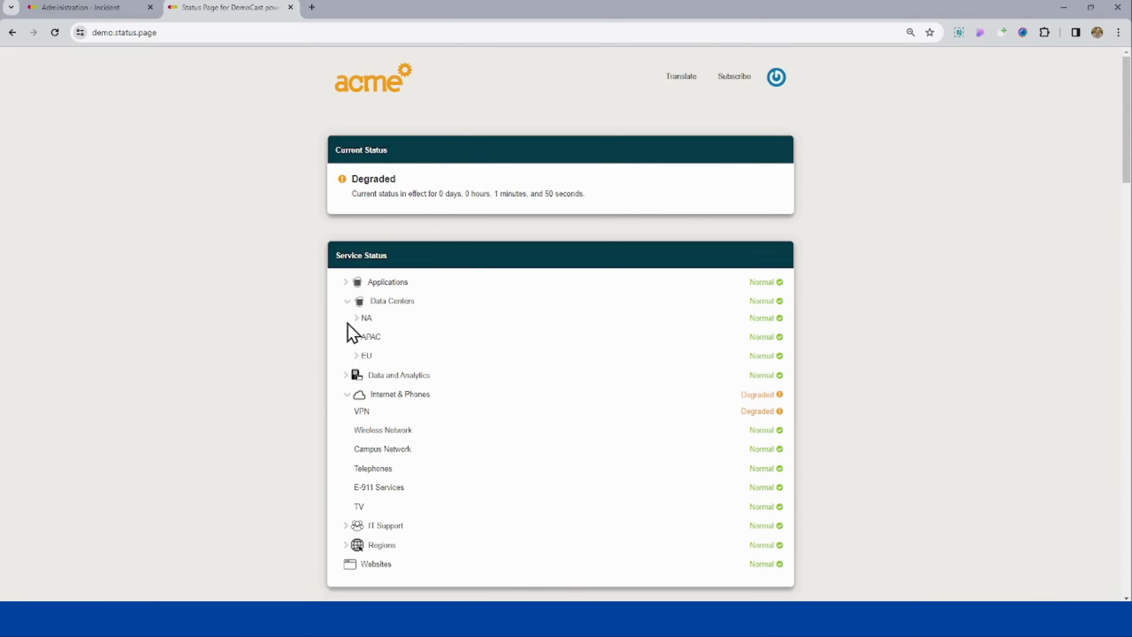
{"action": "left_click", "coordinate": [357, 317]}
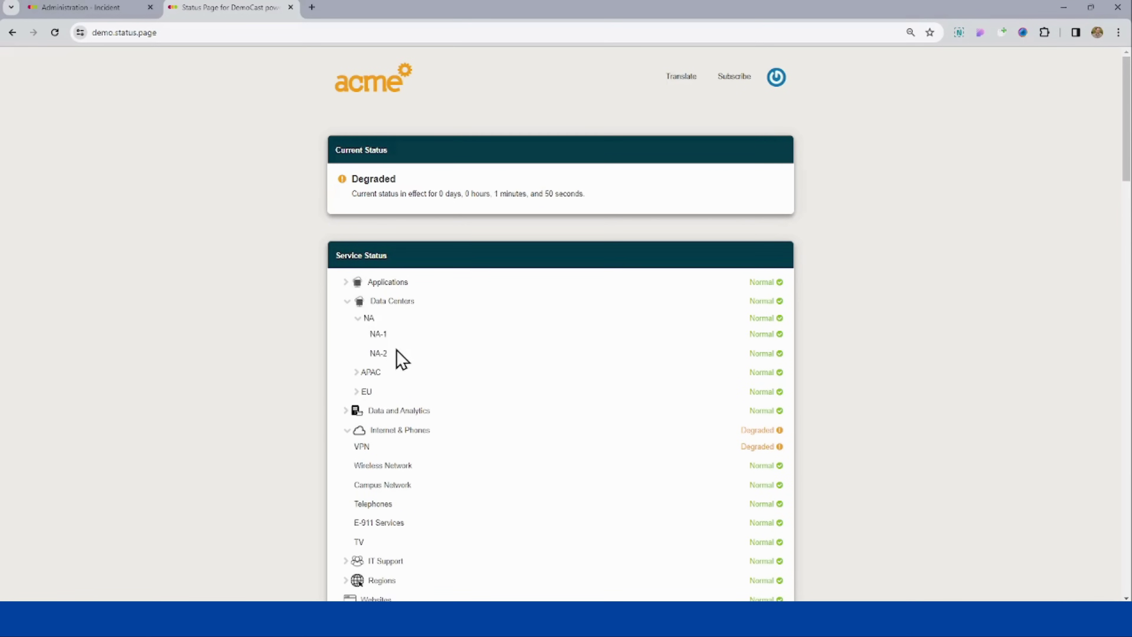
{"action": "left_click", "coordinate": [348, 301]}
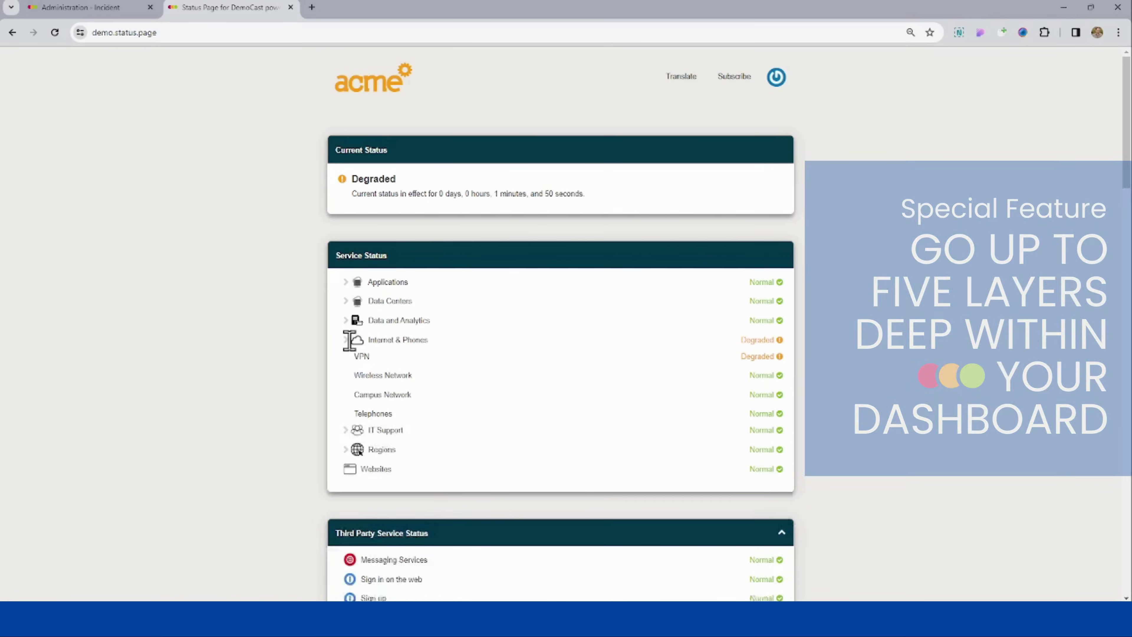
{"action": "left_click", "coordinate": [347, 341]}
{"action": "left_click", "coordinate": [347, 320]}
{"action": "left_click", "coordinate": [356, 336]}
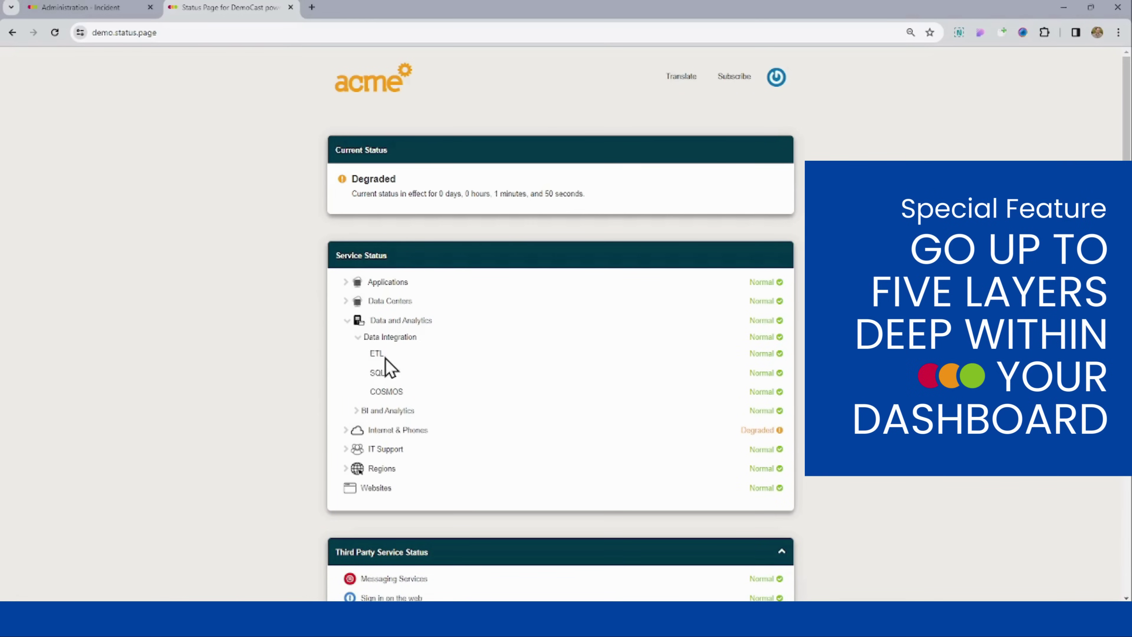
{"action": "left_click", "coordinate": [347, 321]}
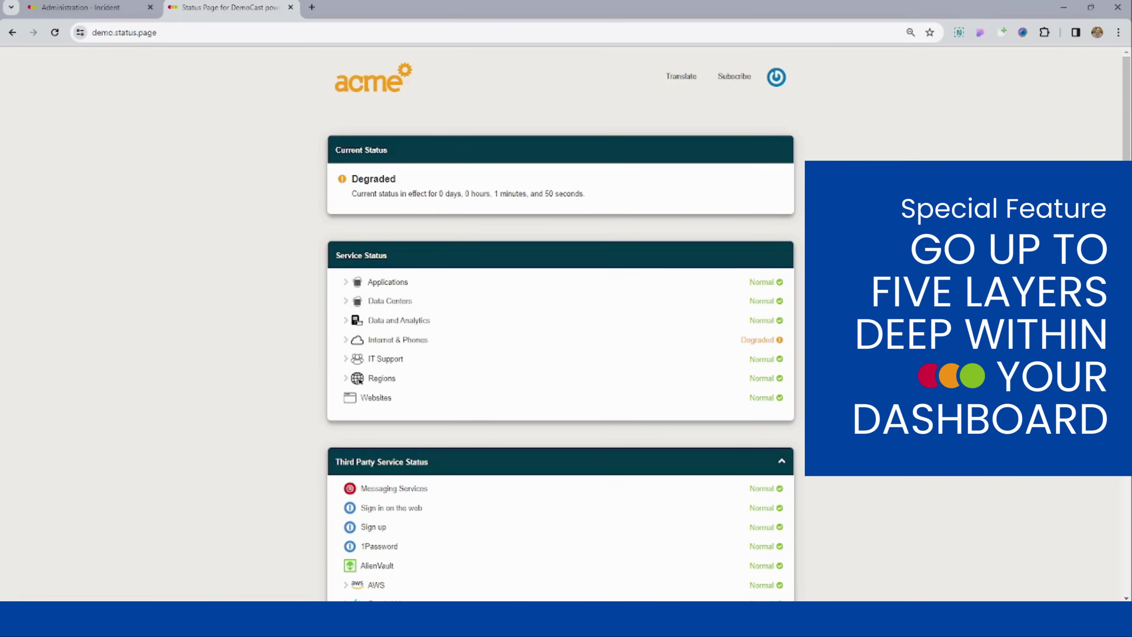
Step: Page the History Grid back to Feb 14–20, then open the account options menu
{"action": "left_click_drag", "start_coordinate": [1122, 139], "coordinate": [1072, 414]}
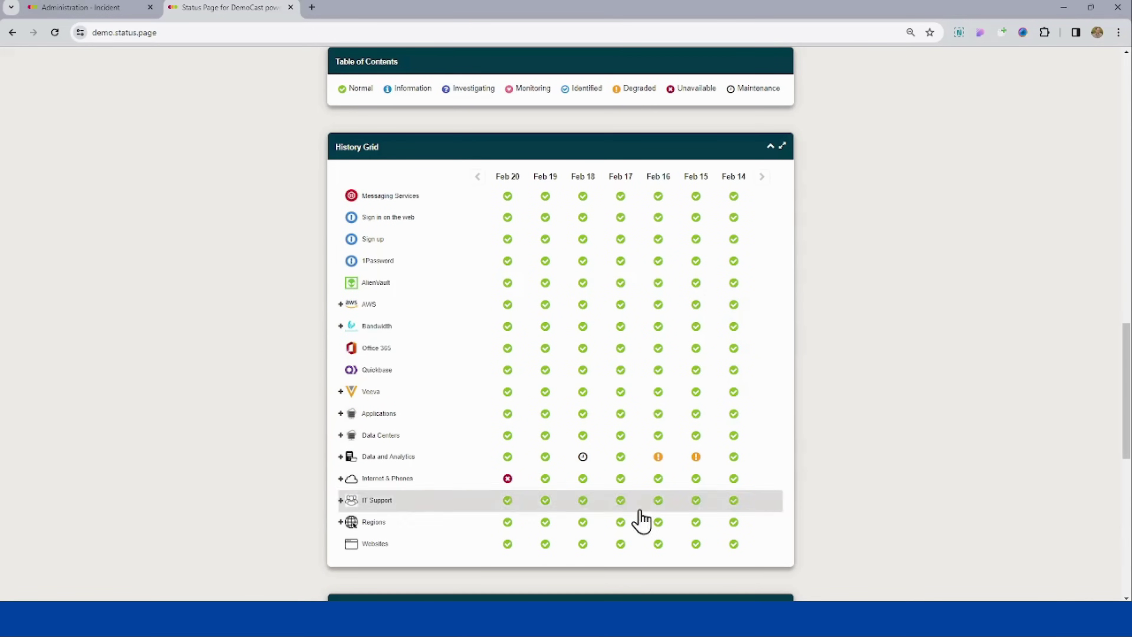
{"action": "left_click", "coordinate": [762, 176]}
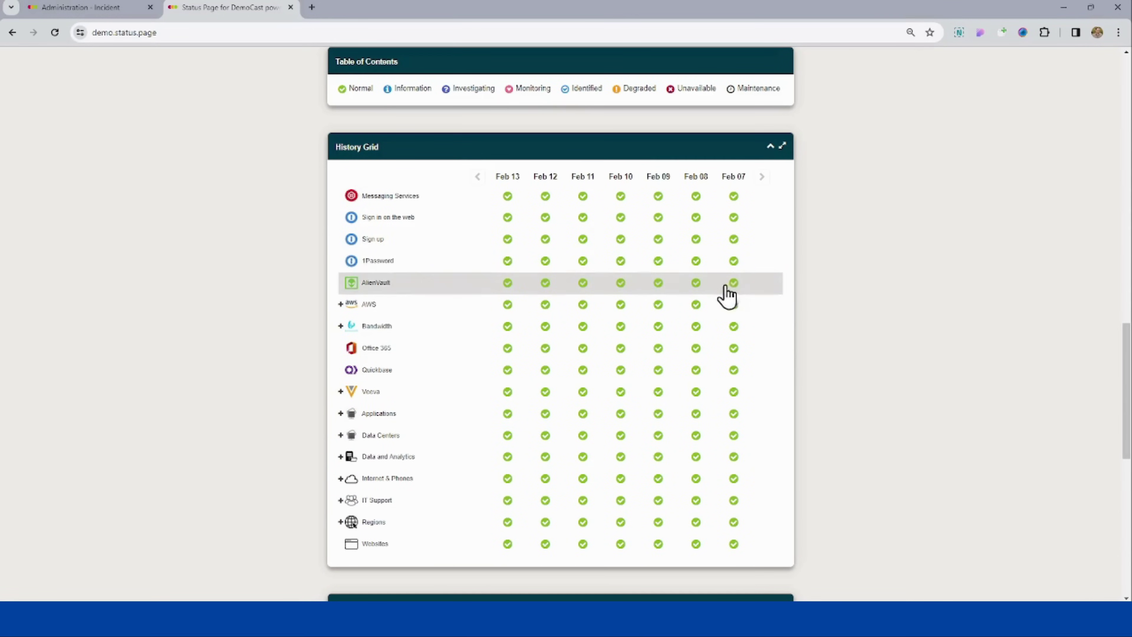
{"action": "left_click", "coordinate": [477, 176]}
{"action": "scroll", "coordinate": [950, 257], "scroll_direction": "down", "scroll_amount": 4}
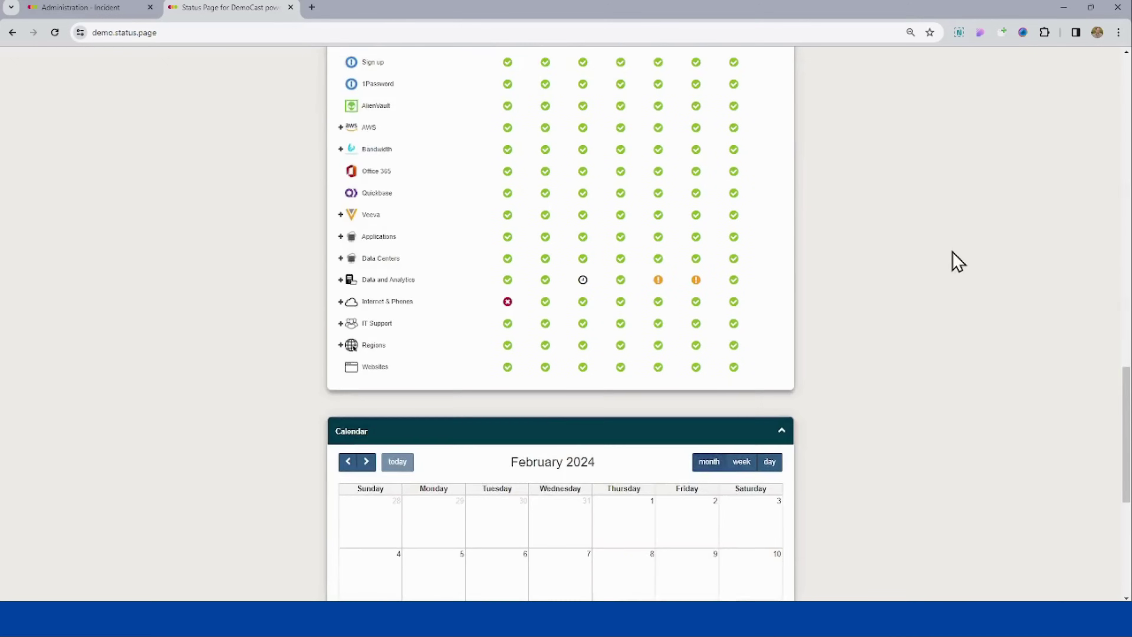
{"action": "scroll", "coordinate": [949, 262], "scroll_direction": "down", "scroll_amount": 5}
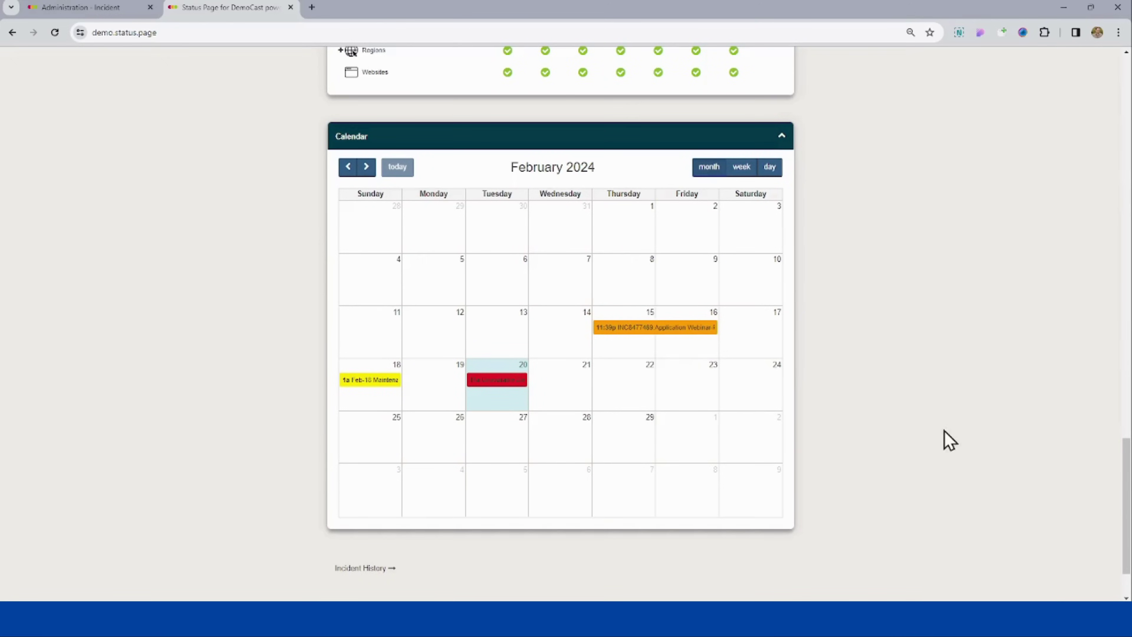
{"action": "scroll", "coordinate": [920, 332], "scroll_direction": "up", "scroll_amount": 20}
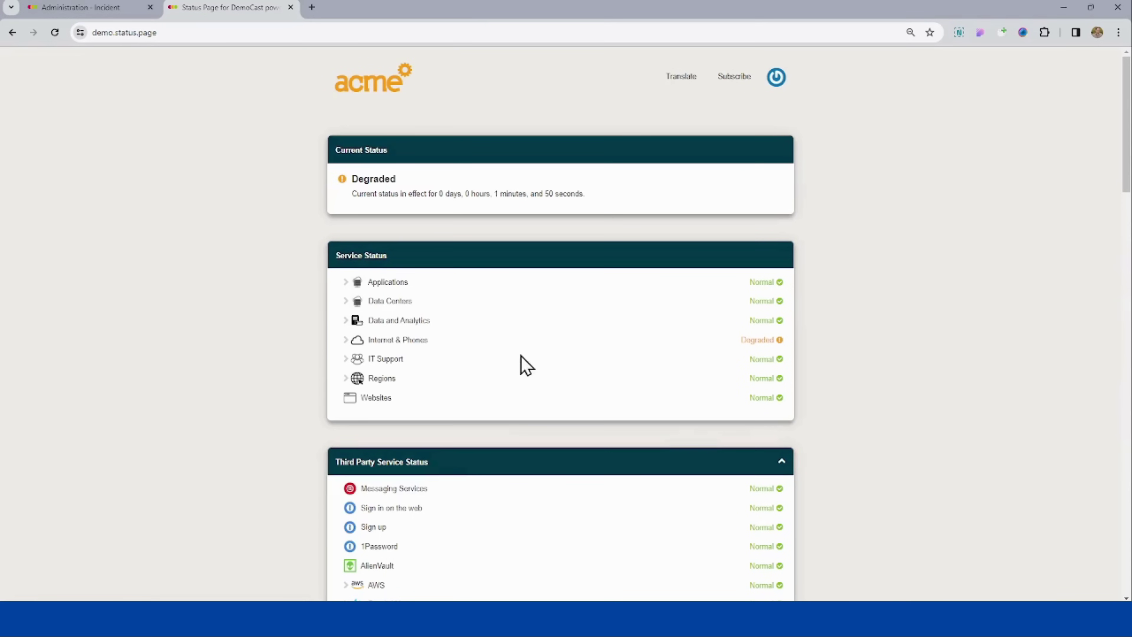
{"action": "left_click", "coordinate": [776, 84]}
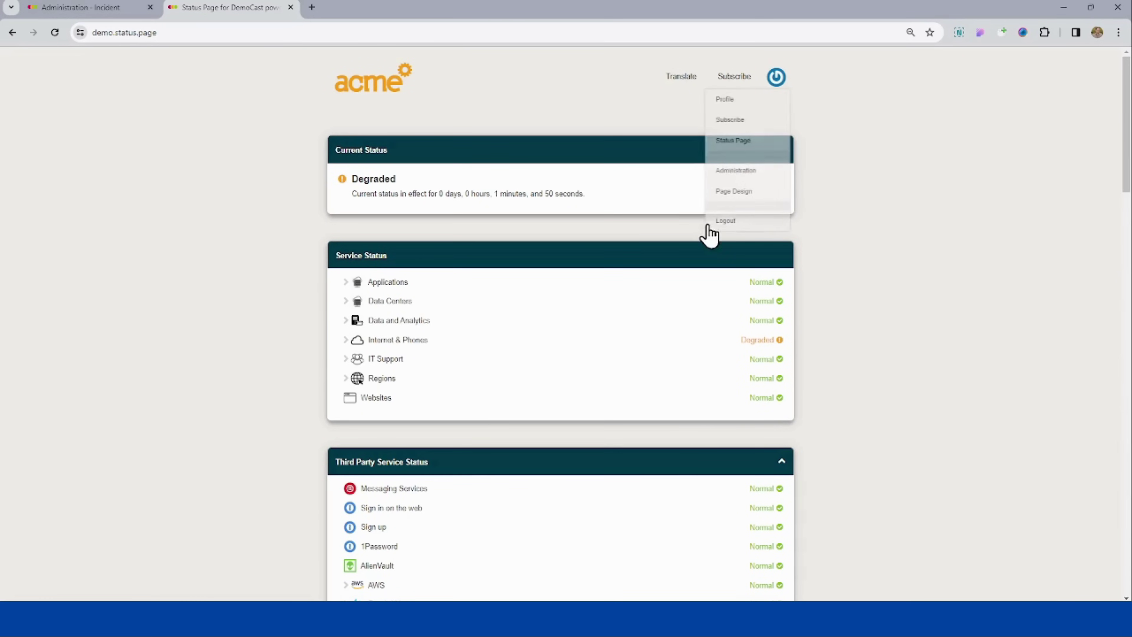
Step: In Page Design, place half-width Service Status and Third Party Service Status side by side
{"action": "left_click", "coordinate": [731, 192]}
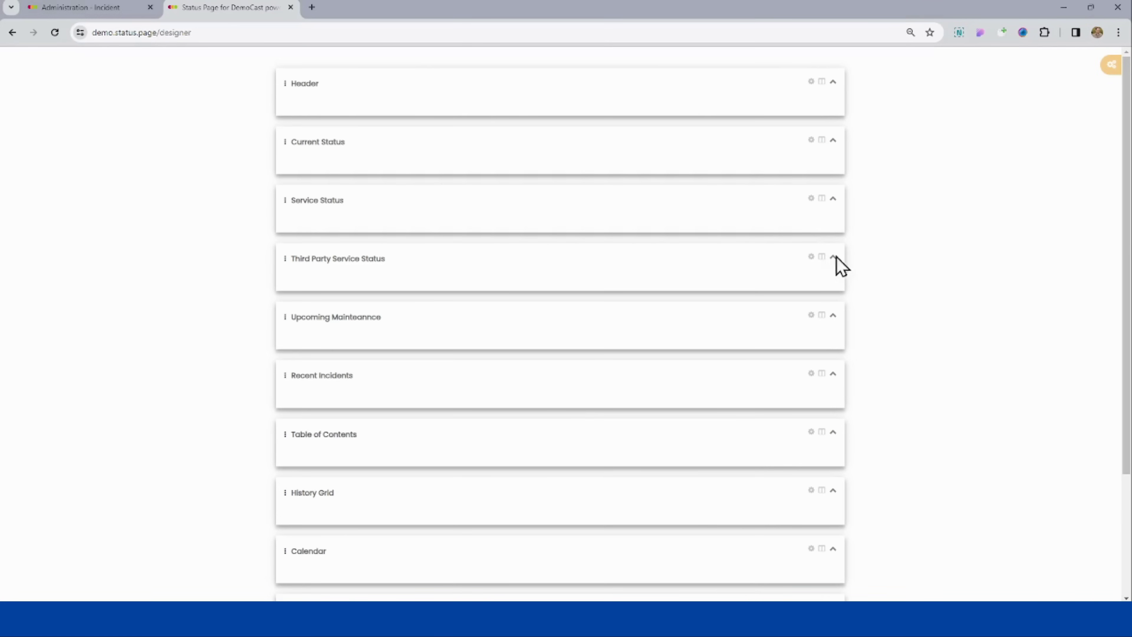
{"action": "left_click", "coordinate": [822, 198]}
{"action": "left_click", "coordinate": [822, 257]}
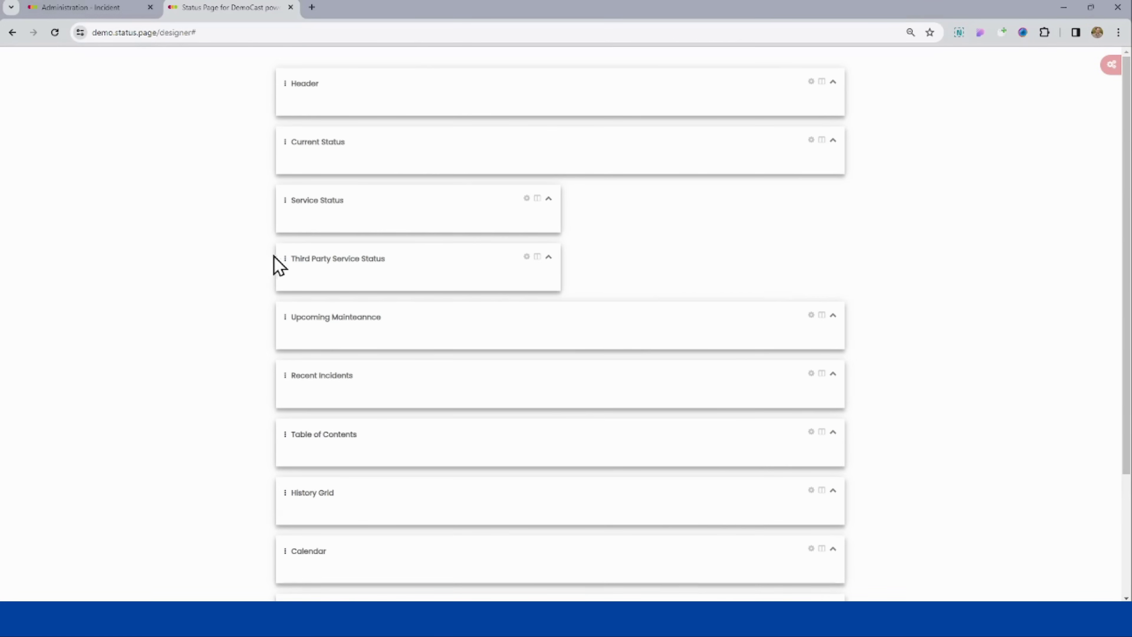
{"action": "left_click_drag", "start_coordinate": [287, 258], "coordinate": [688, 291]}
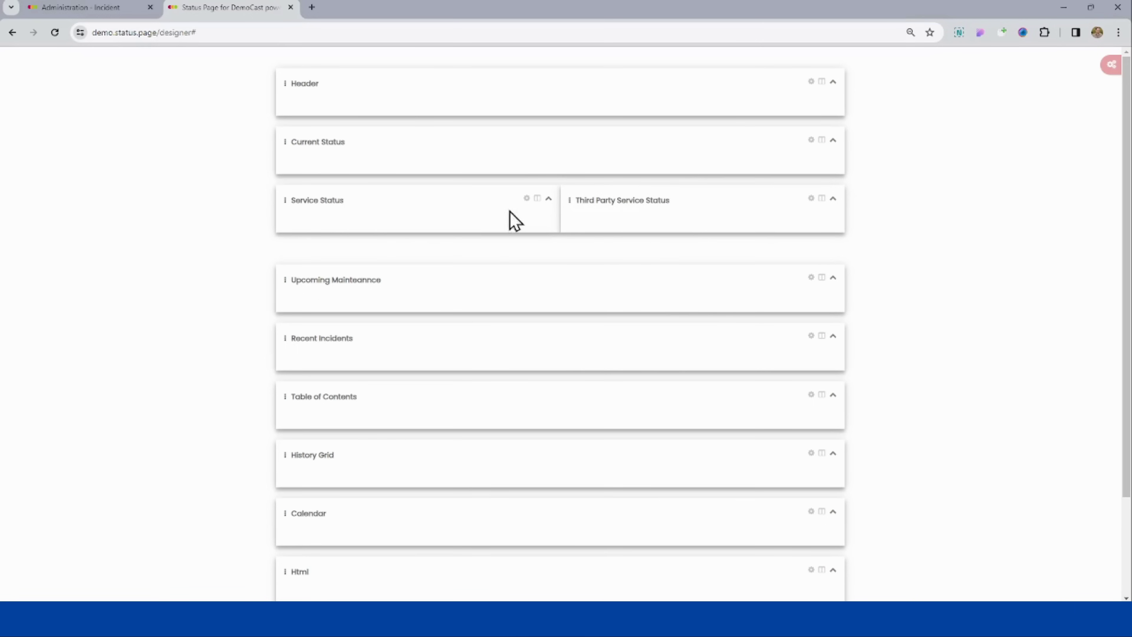
Step: Review the History Grid settings and page theme without changing them
{"action": "left_click", "coordinate": [1113, 67]}
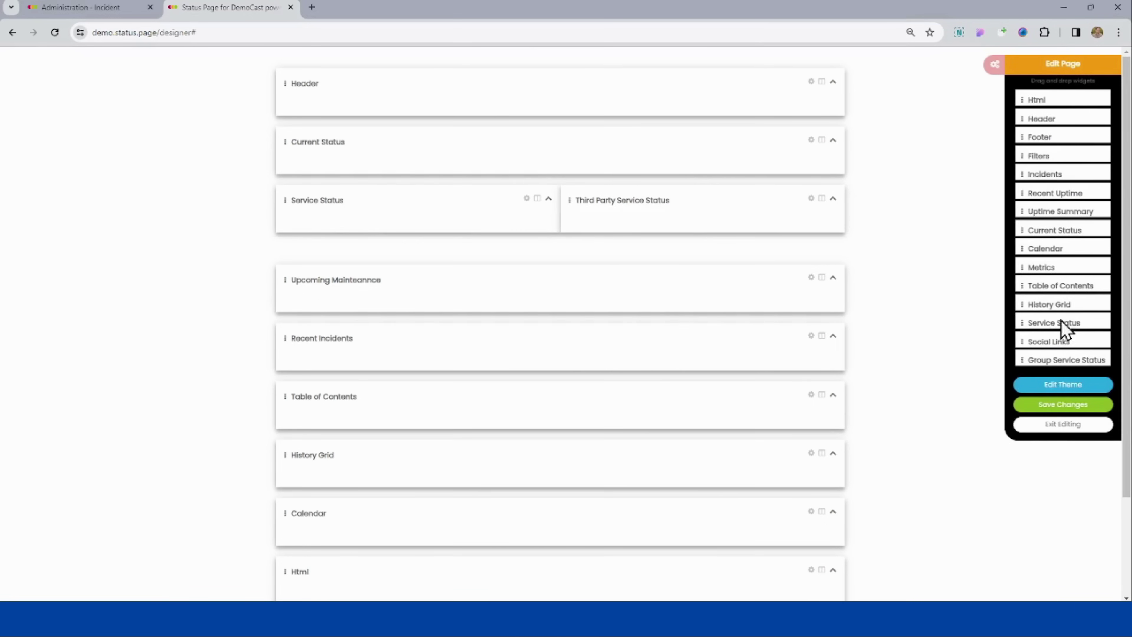
{"action": "scroll", "coordinate": [525, 210], "scroll_direction": "down", "scroll_amount": 3}
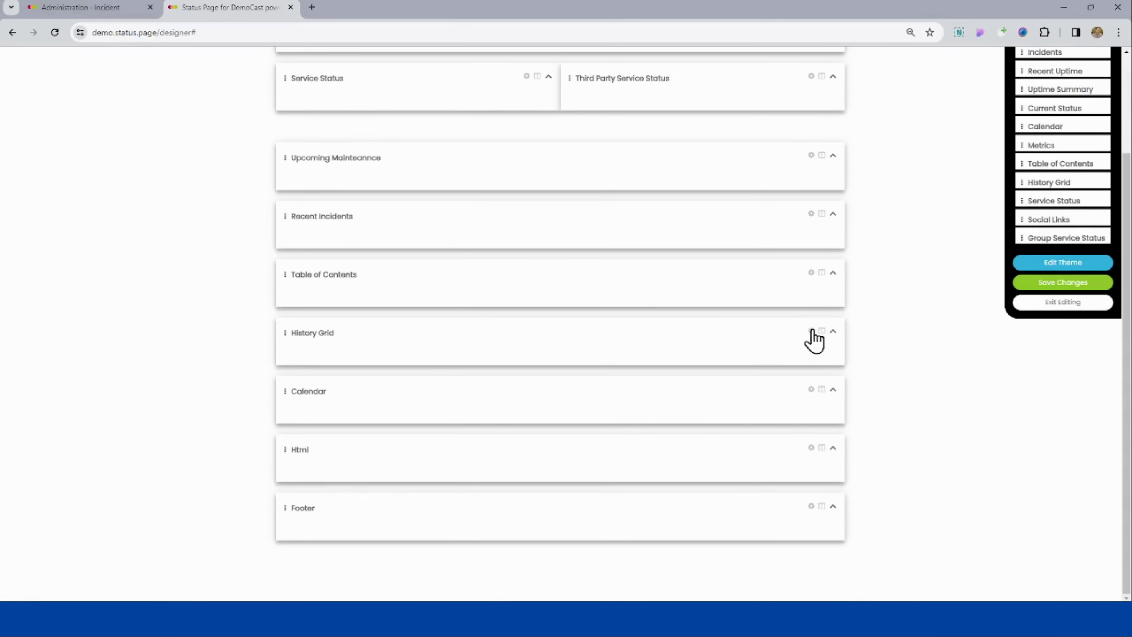
{"action": "left_click", "coordinate": [811, 331]}
{"action": "scroll", "coordinate": [677, 344], "scroll_direction": "down", "scroll_amount": 5}
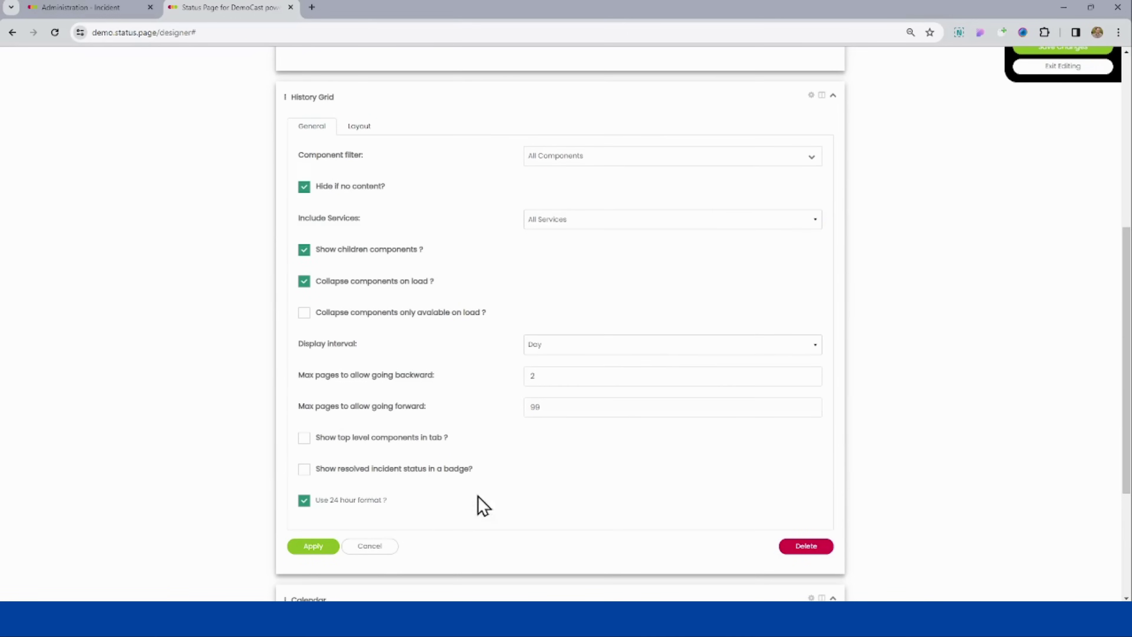
{"action": "left_click", "coordinate": [368, 550]}
{"action": "left_click", "coordinate": [1048, 384]}
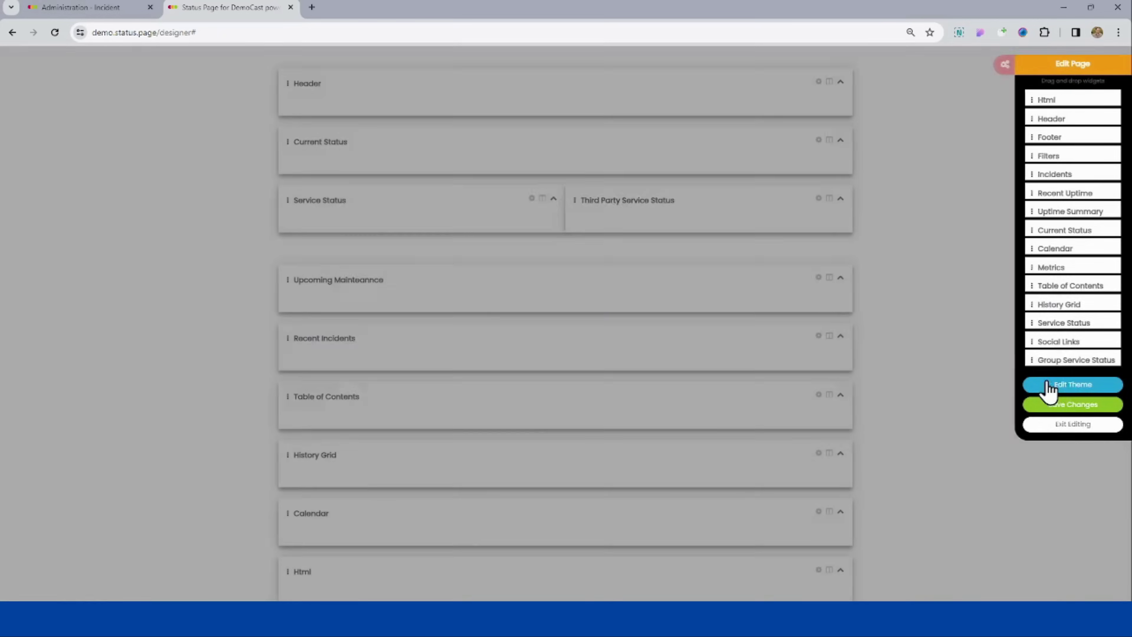
{"action": "left_click_drag", "start_coordinate": [752, 157], "coordinate": [715, 156]}
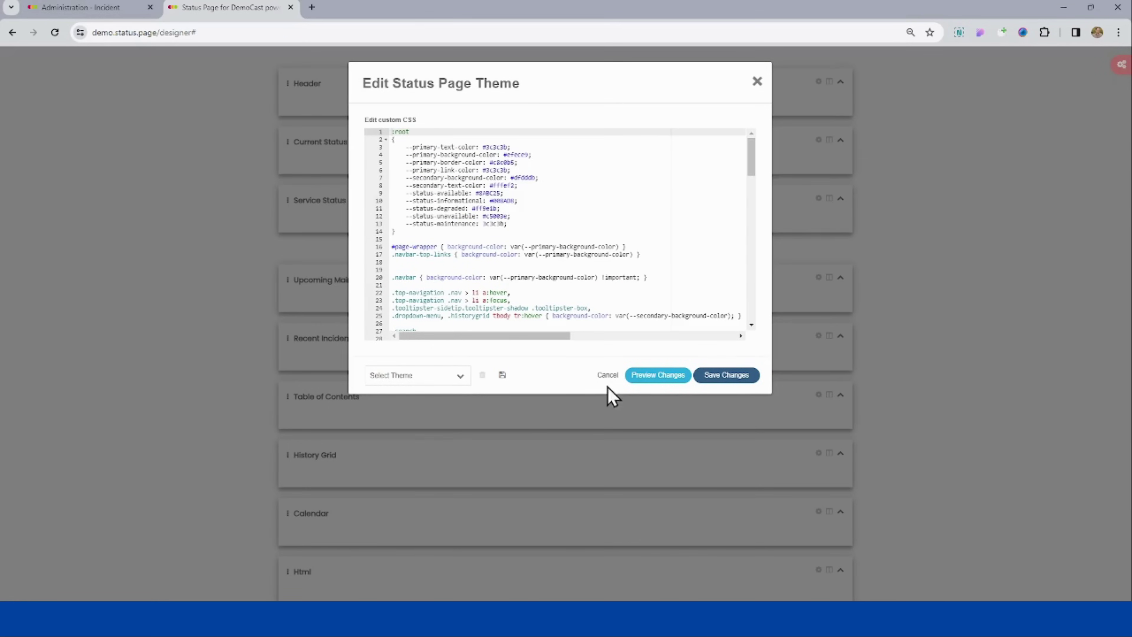
{"action": "left_click", "coordinate": [607, 375]}
Step: Save the layout, exit editing, and view the live page with side-by-side status panels
{"action": "left_click", "coordinate": [1038, 404]}
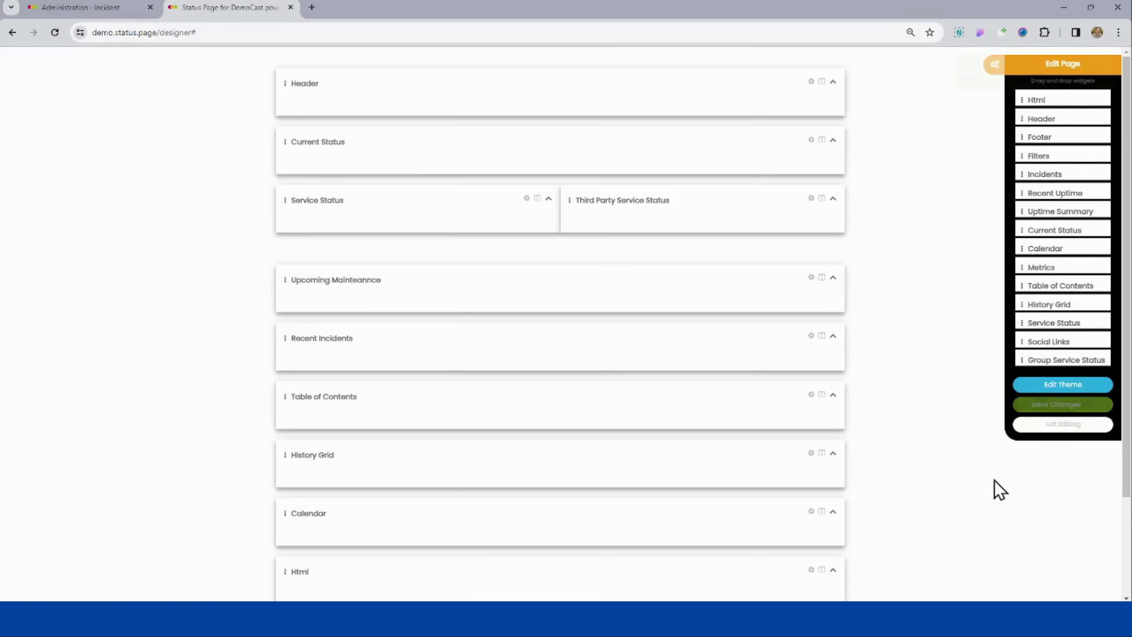
{"action": "left_click", "coordinate": [1075, 425]}
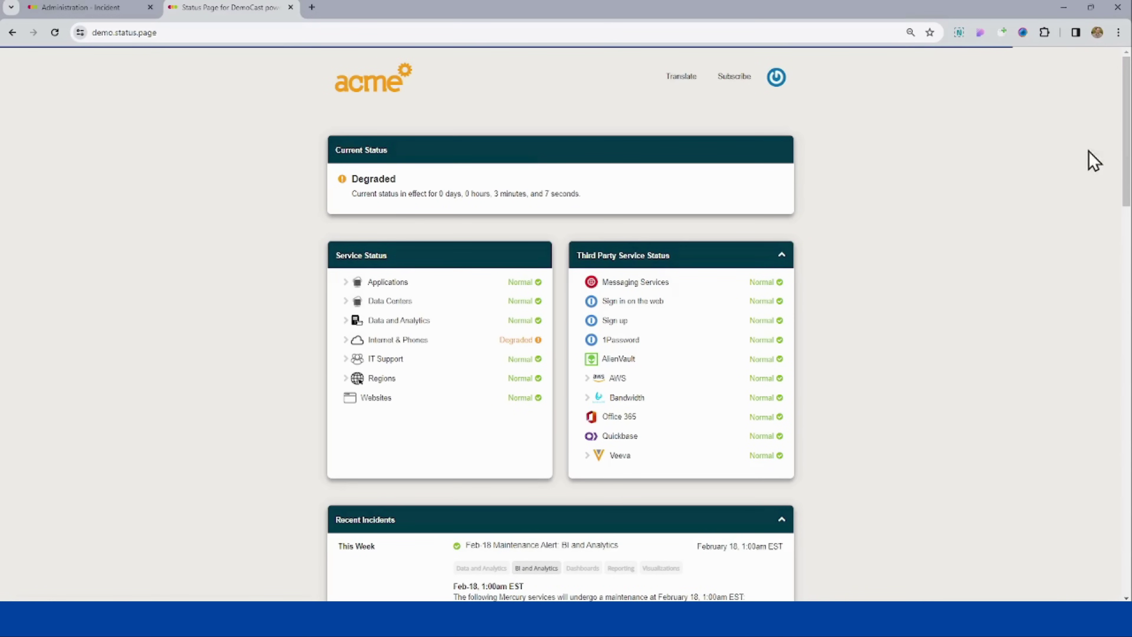
{"action": "left_click_drag", "start_coordinate": [1127, 132], "coordinate": [1126, 207]}
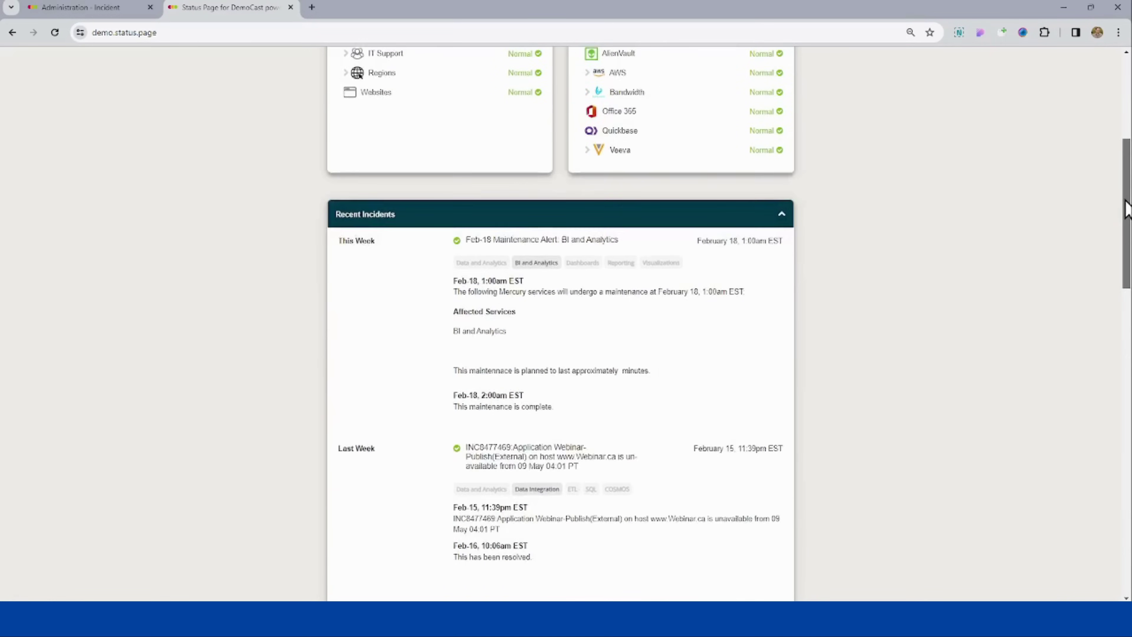
{"action": "scroll", "coordinate": [1127, 207], "scroll_direction": "up", "scroll_amount": 5}
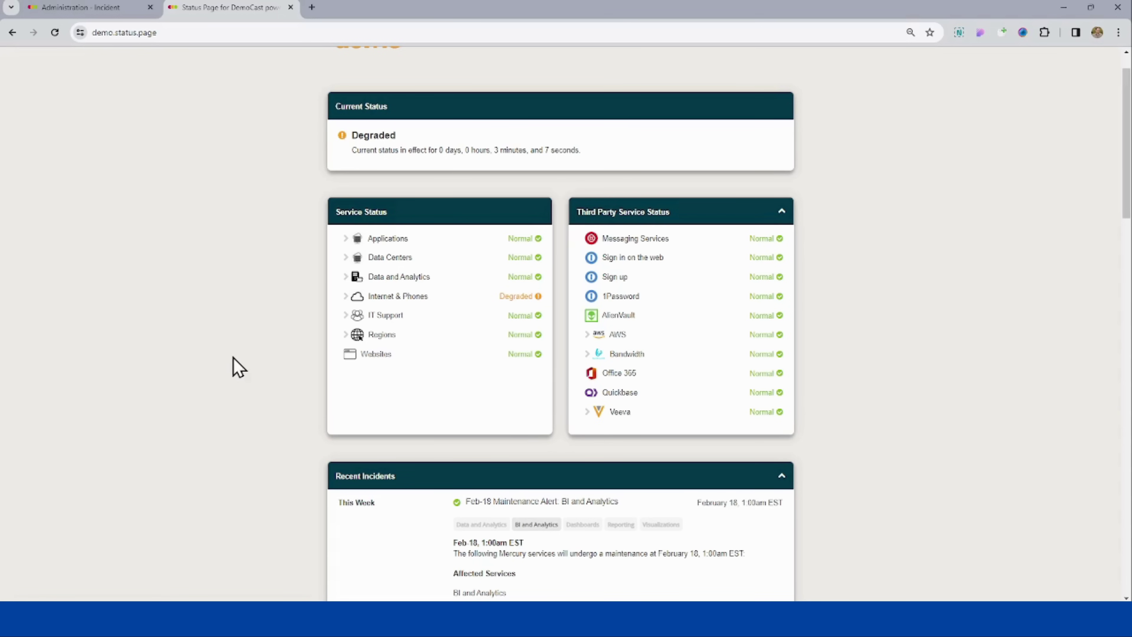
{"action": "scroll", "coordinate": [236, 367], "scroll_direction": "up", "scroll_amount": 1}
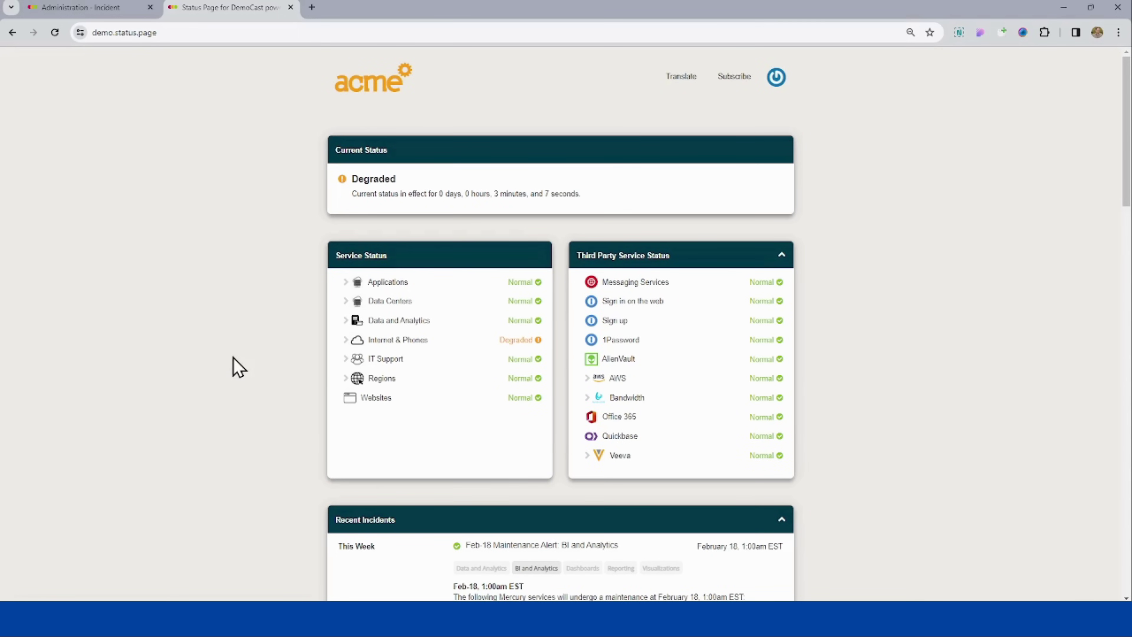
Step: Open Administration Settings > Integrations and browse cards like SSO, Slack, Office 365, Pingdom and Akamai
{"action": "left_click", "coordinate": [90, 7]}
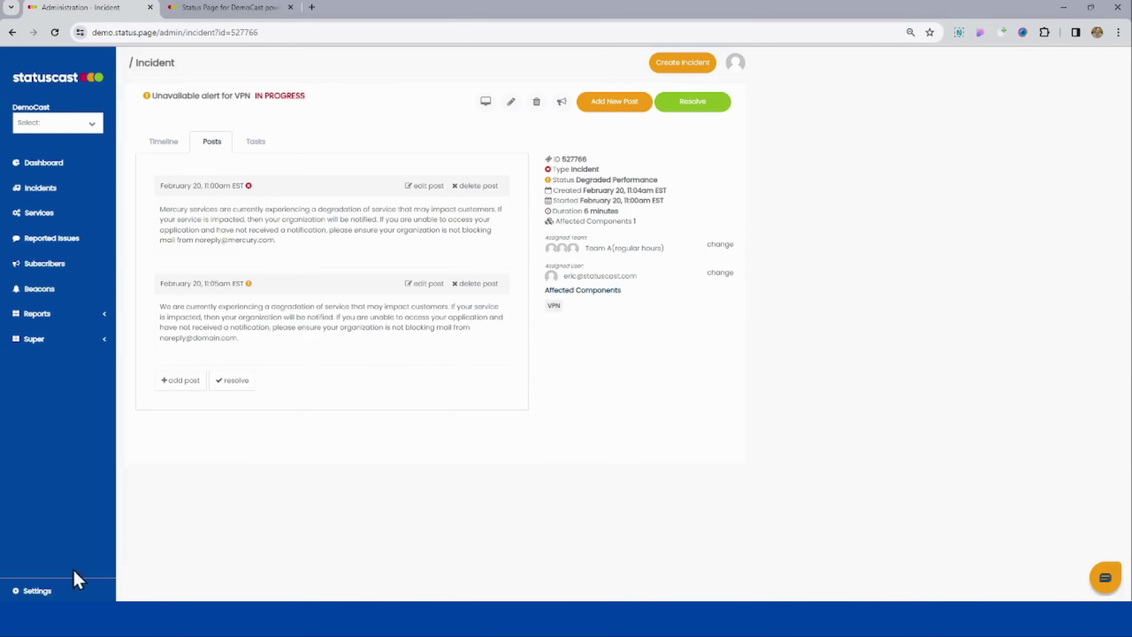
{"action": "left_click", "coordinate": [45, 593]}
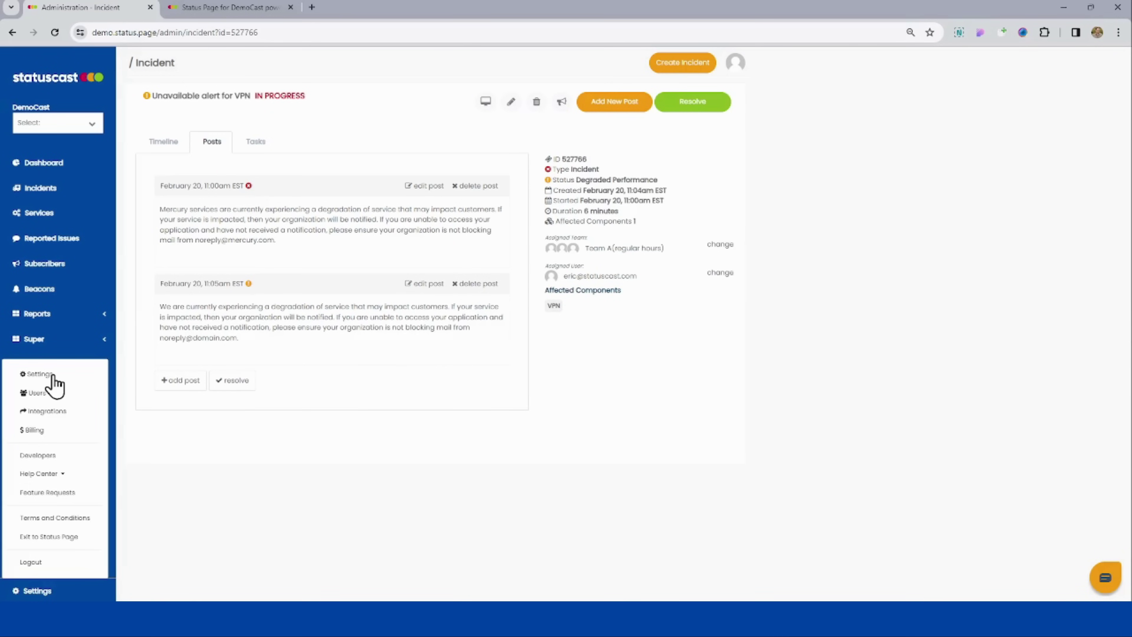
{"action": "left_click", "coordinate": [48, 411]}
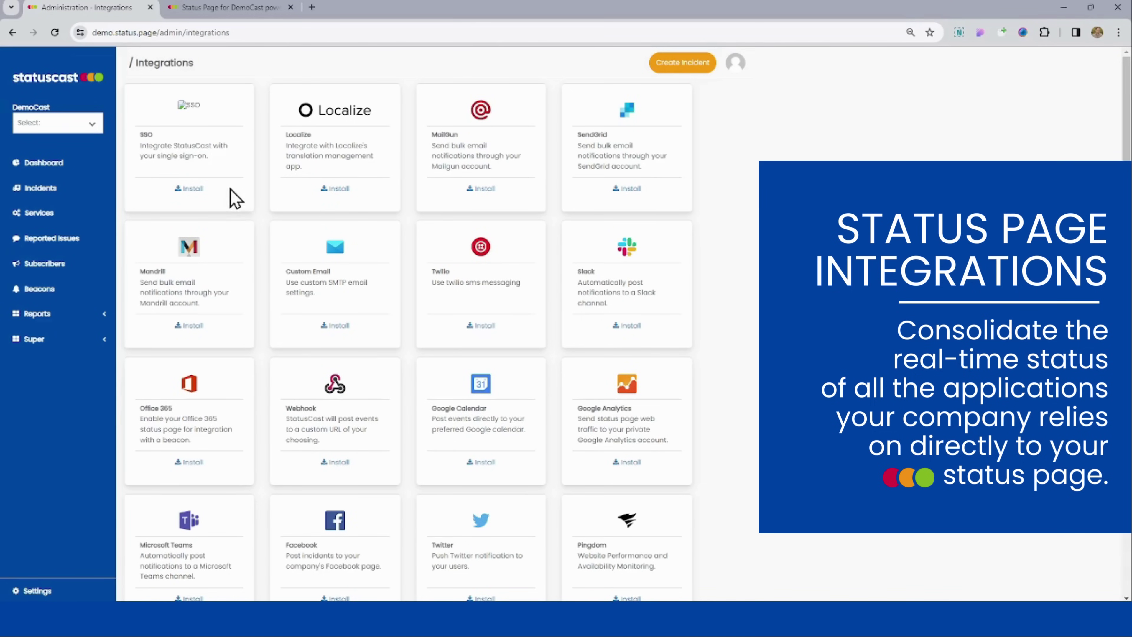
{"action": "scroll", "coordinate": [723, 417], "scroll_direction": "down", "scroll_amount": 5}
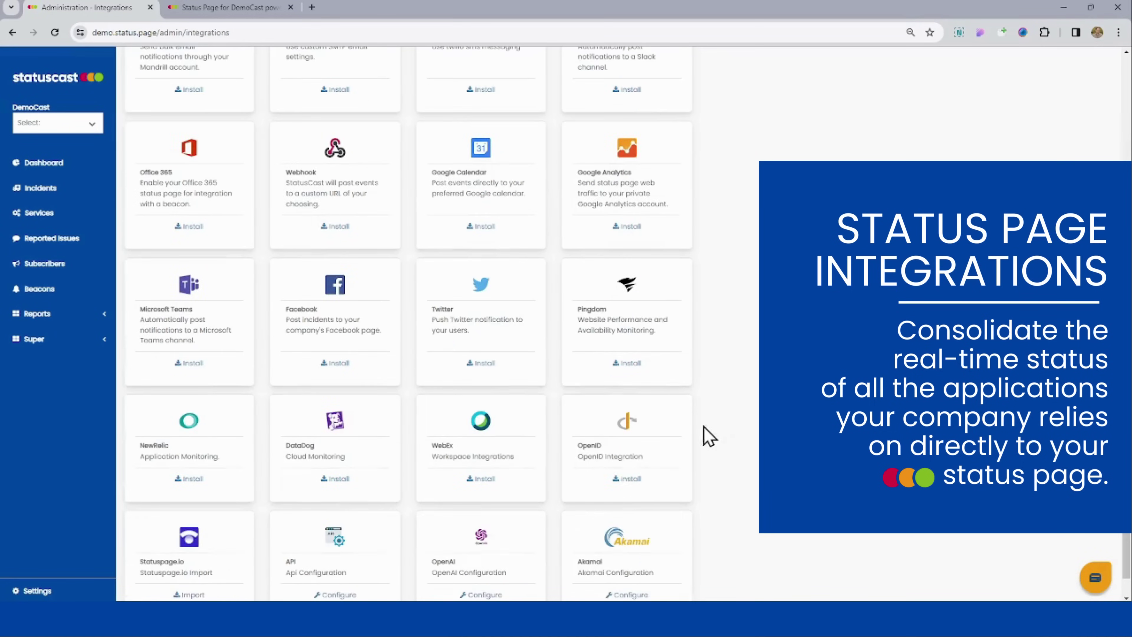
{"action": "left_click_drag", "start_coordinate": [640, 455], "coordinate": [575, 464]}
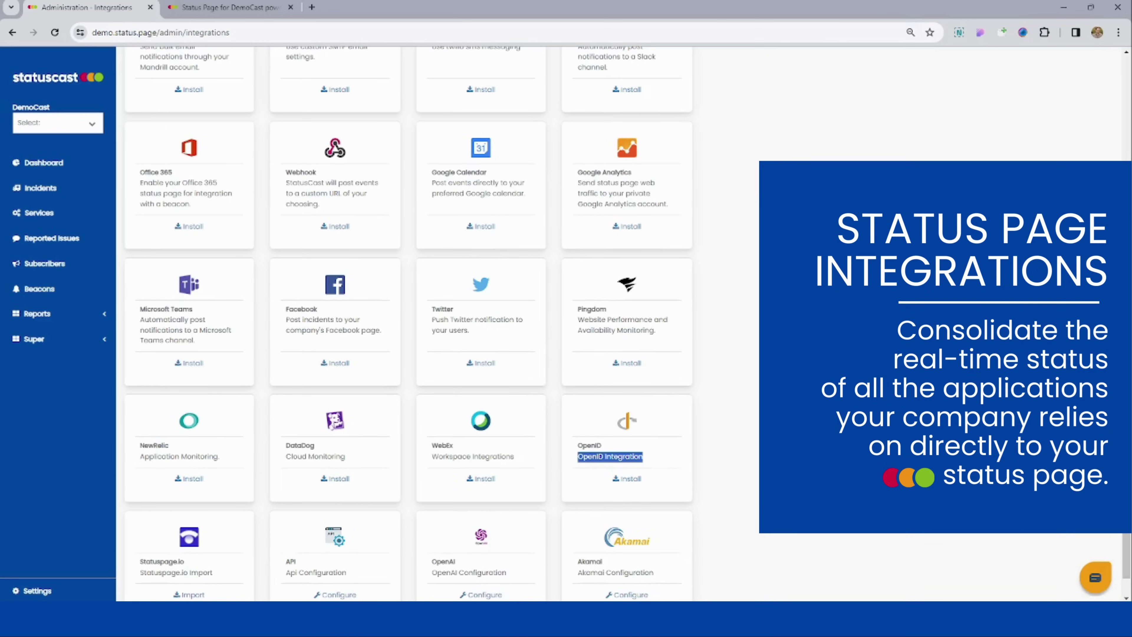
{"action": "scroll", "coordinate": [627, 323], "scroll_direction": "up", "scroll_amount": 1}
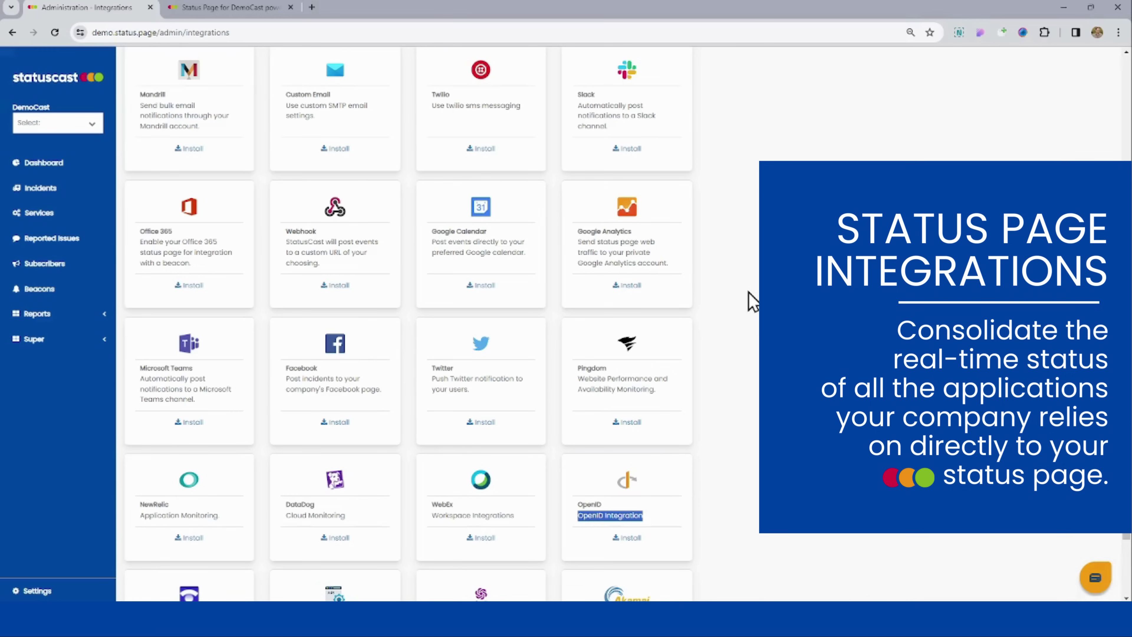
{"action": "scroll", "coordinate": [578, 366], "scroll_direction": "down", "scroll_amount": 2}
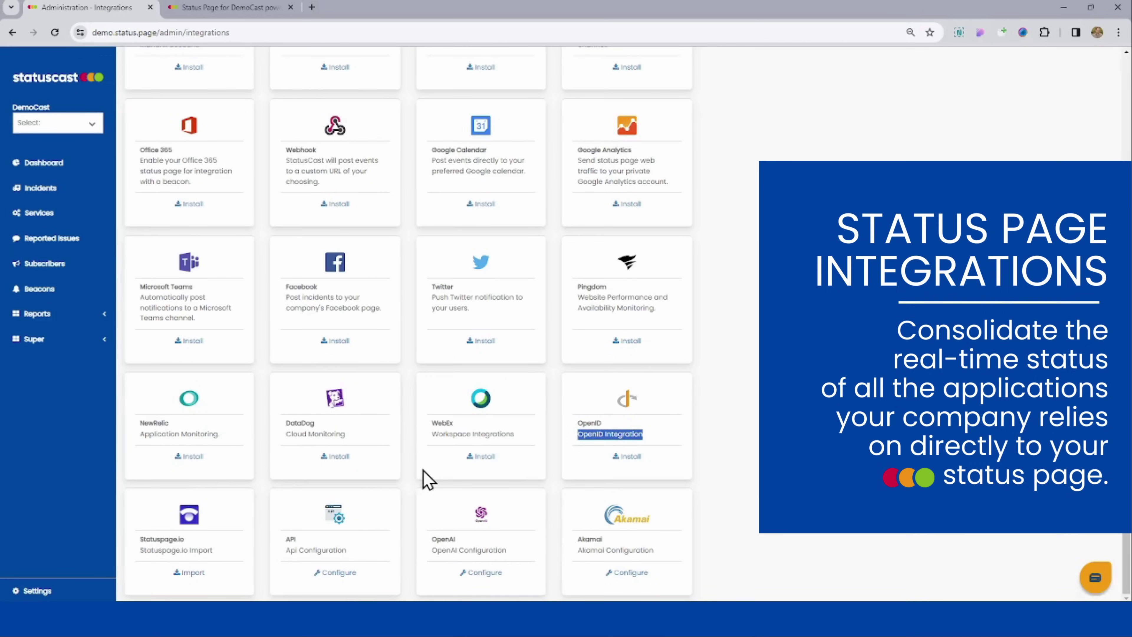
{"action": "scroll", "coordinate": [424, 468], "scroll_direction": "up", "scroll_amount": 6}
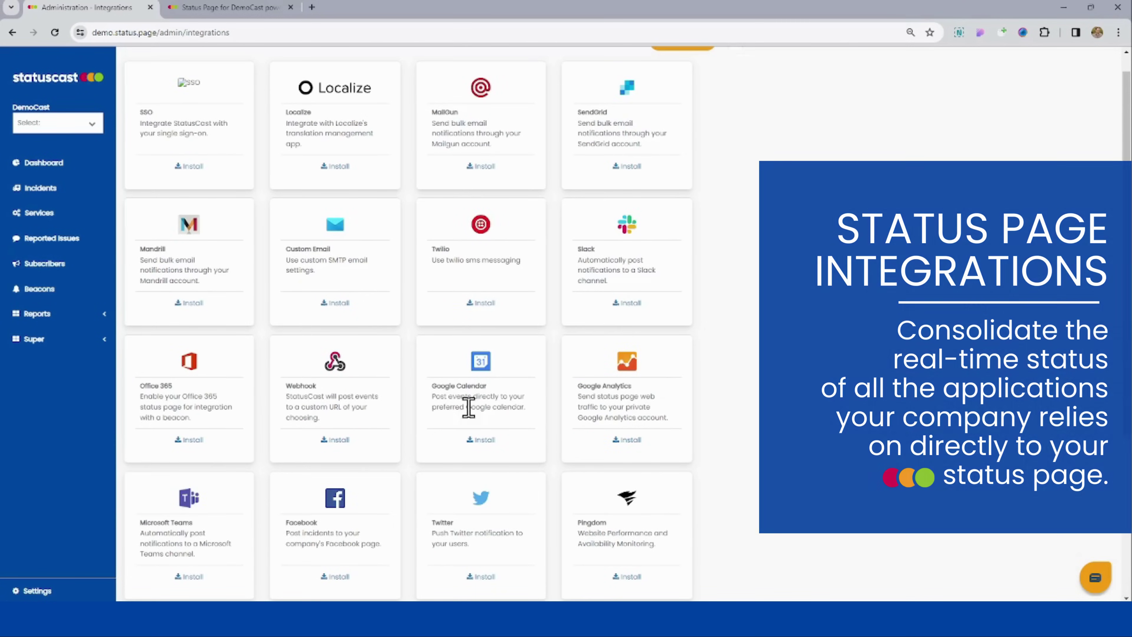
Step: Go to the Beacons page under administration Settings
{"action": "left_click", "coordinate": [38, 591]}
{"action": "left_click", "coordinate": [36, 377]}
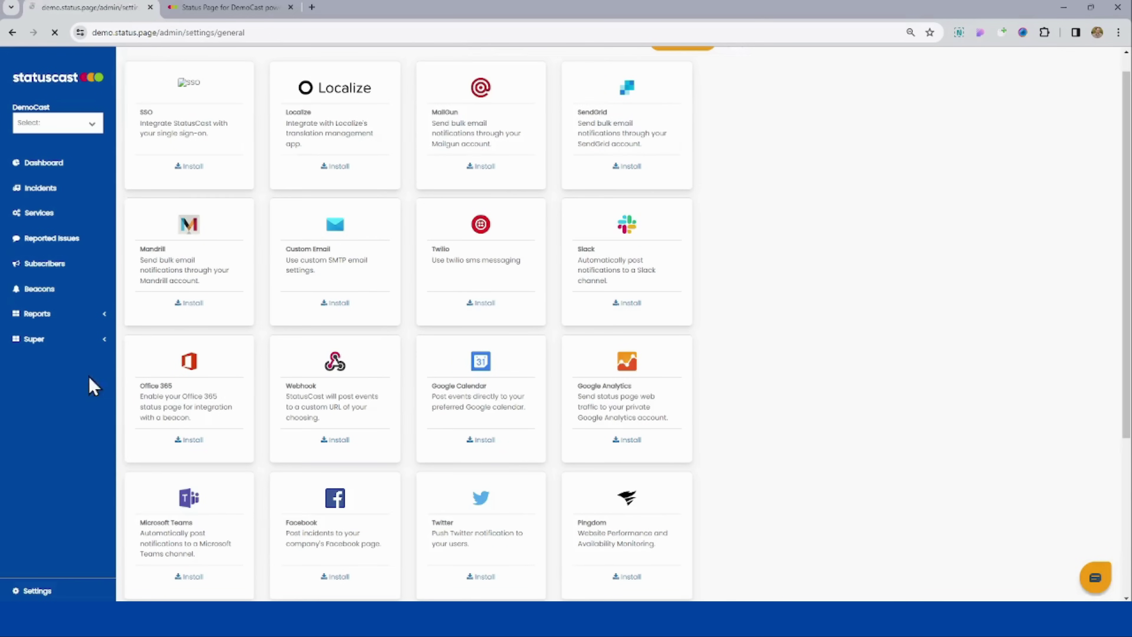
{"action": "left_click", "coordinate": [149, 208]}
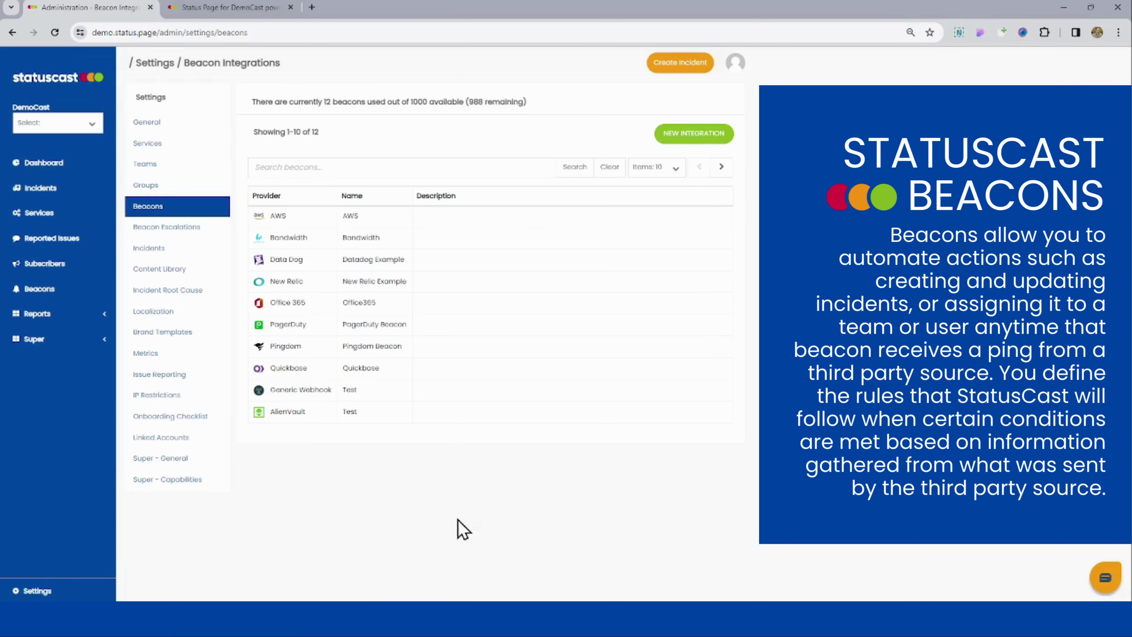
Step: Review the AWS beacon's components without changes and return to the beacon list
{"action": "left_click", "coordinate": [386, 226]}
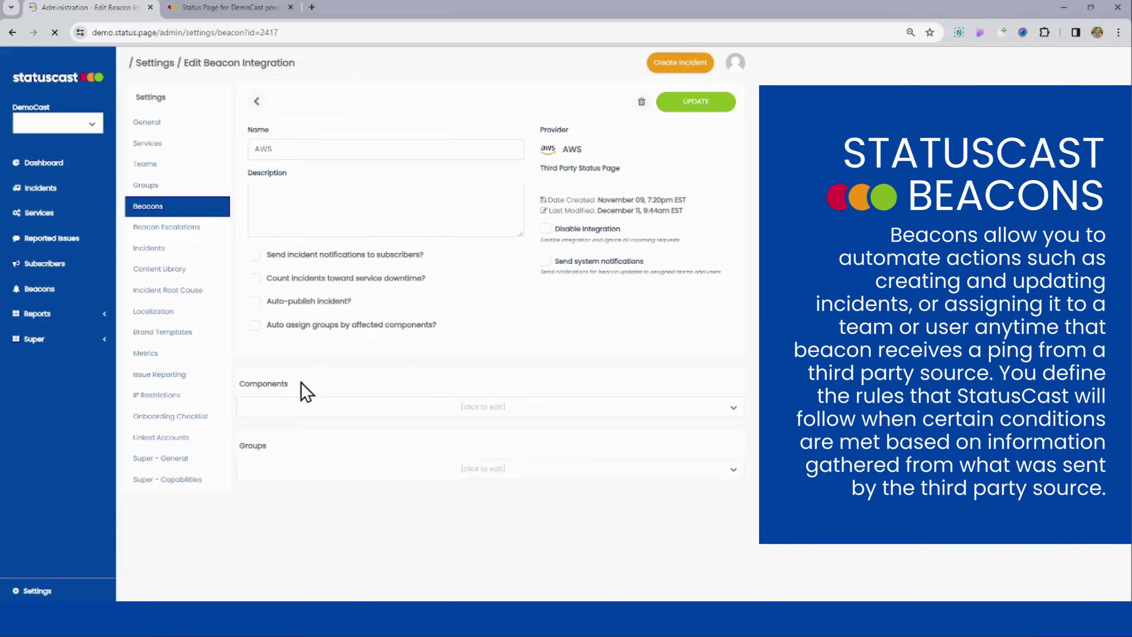
{"action": "left_click", "coordinate": [543, 411]}
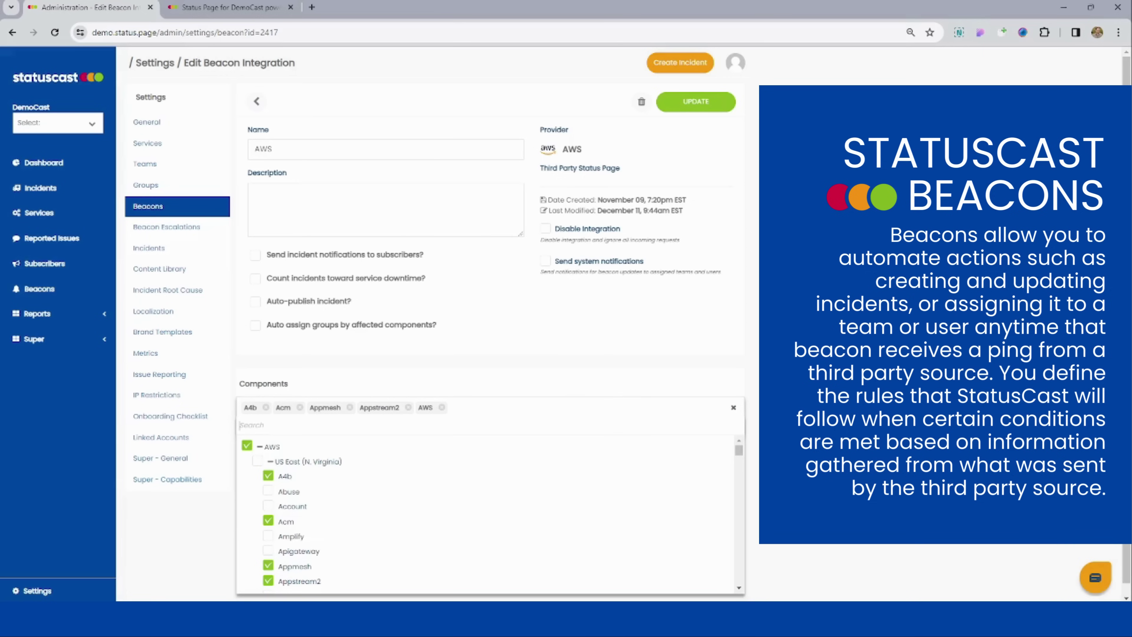
{"action": "scroll", "coordinate": [468, 447], "scroll_direction": "down", "scroll_amount": 3}
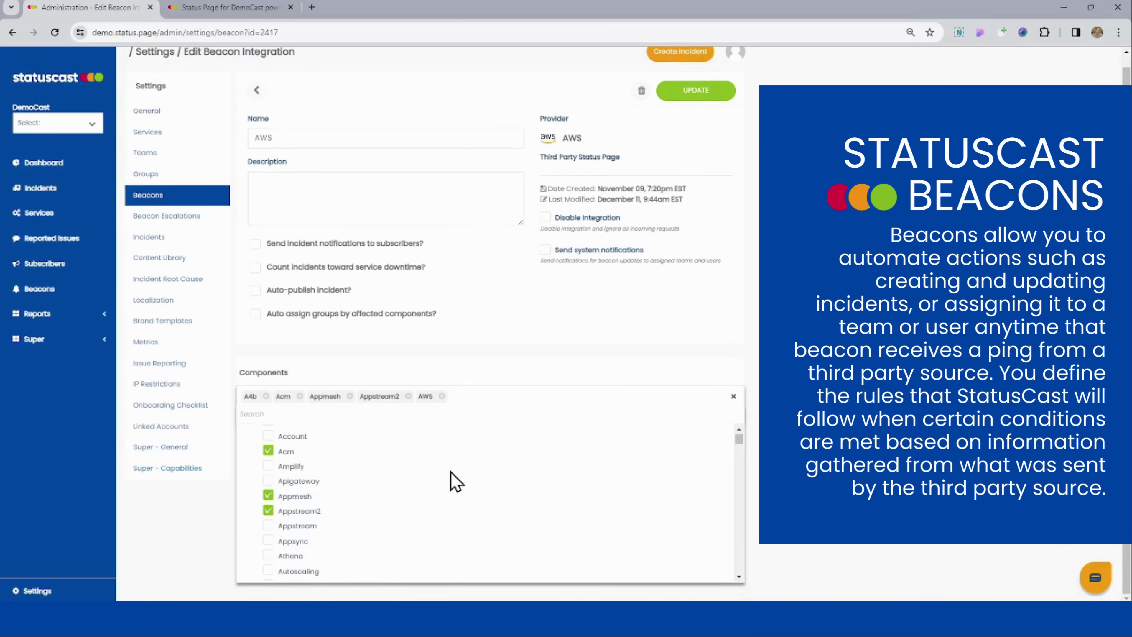
{"action": "scroll", "coordinate": [455, 486], "scroll_direction": "up", "scroll_amount": 3}
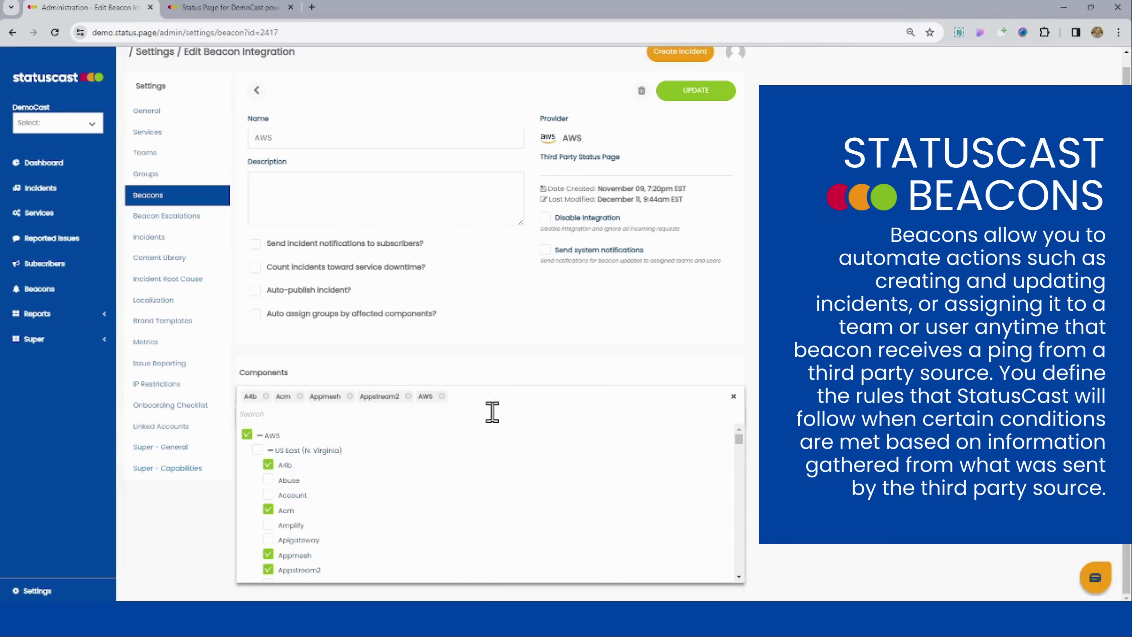
{"action": "scroll", "coordinate": [738, 442], "scroll_direction": "down", "scroll_amount": 15}
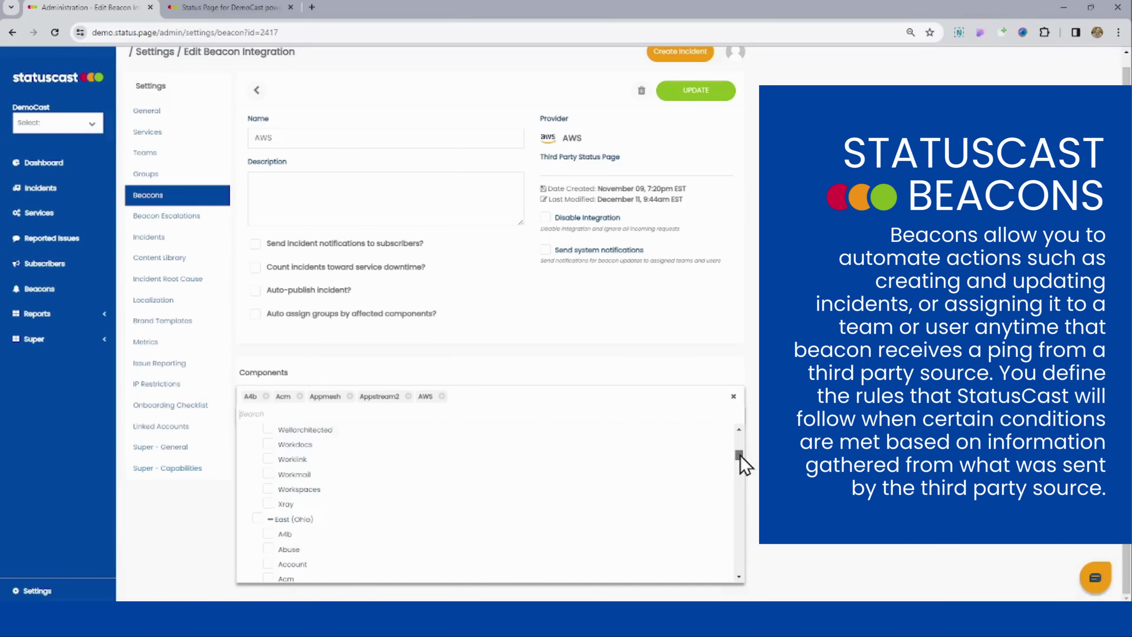
{"action": "scroll", "coordinate": [722, 459], "scroll_direction": "up", "scroll_amount": 15}
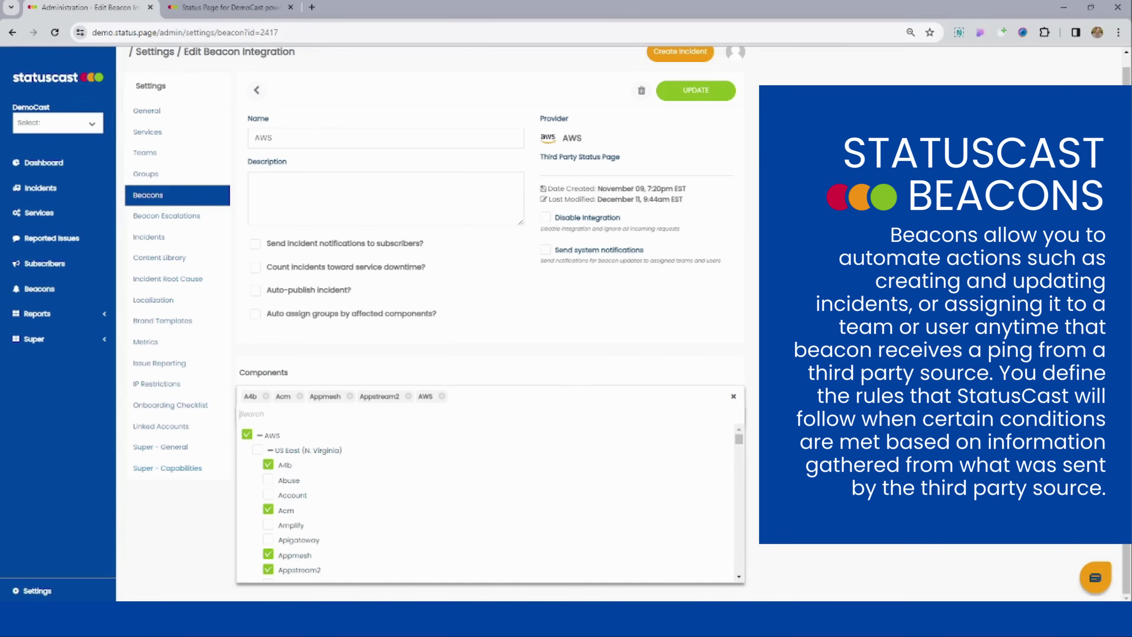
{"action": "left_click", "coordinate": [804, 430]}
Step: Review the PagerDuty Beacon's webhook URL, variables and rules, then open the Beacons board
{"action": "key", "text": "alt+Left"}
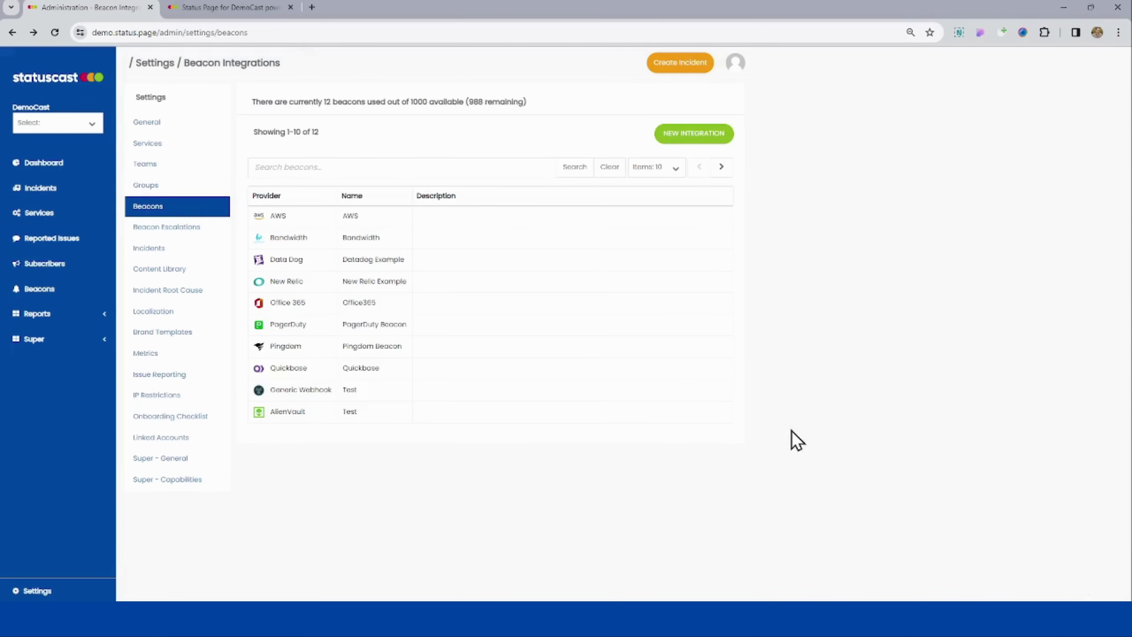
{"action": "left_click", "coordinate": [296, 327]}
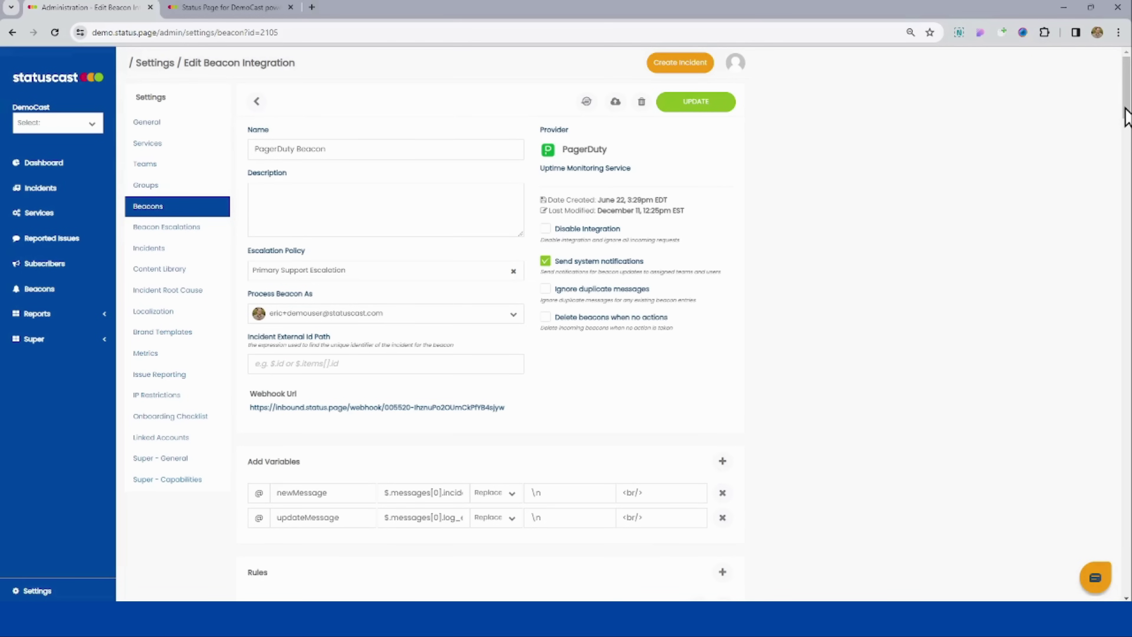
{"action": "left_click_drag", "start_coordinate": [1125, 109], "coordinate": [1126, 72]}
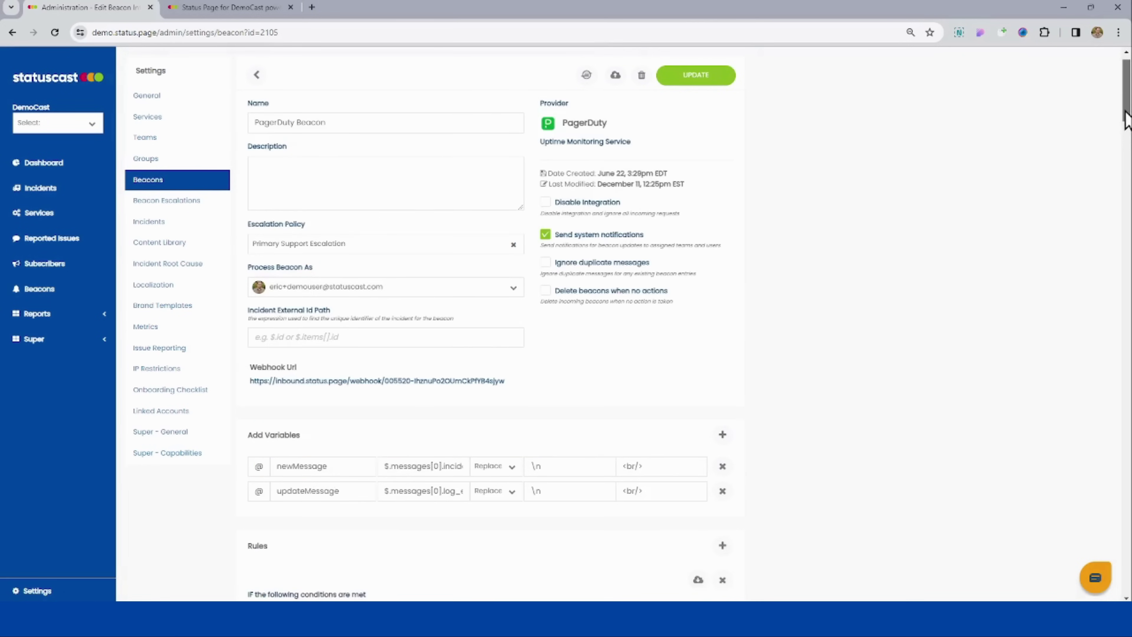
{"action": "scroll", "coordinate": [726, 350], "scroll_direction": "down", "scroll_amount": 2}
{"action": "scroll", "coordinate": [727, 350], "scroll_direction": "up", "scroll_amount": 2}
{"action": "left_click_drag", "start_coordinate": [522, 394], "coordinate": [250, 404]}
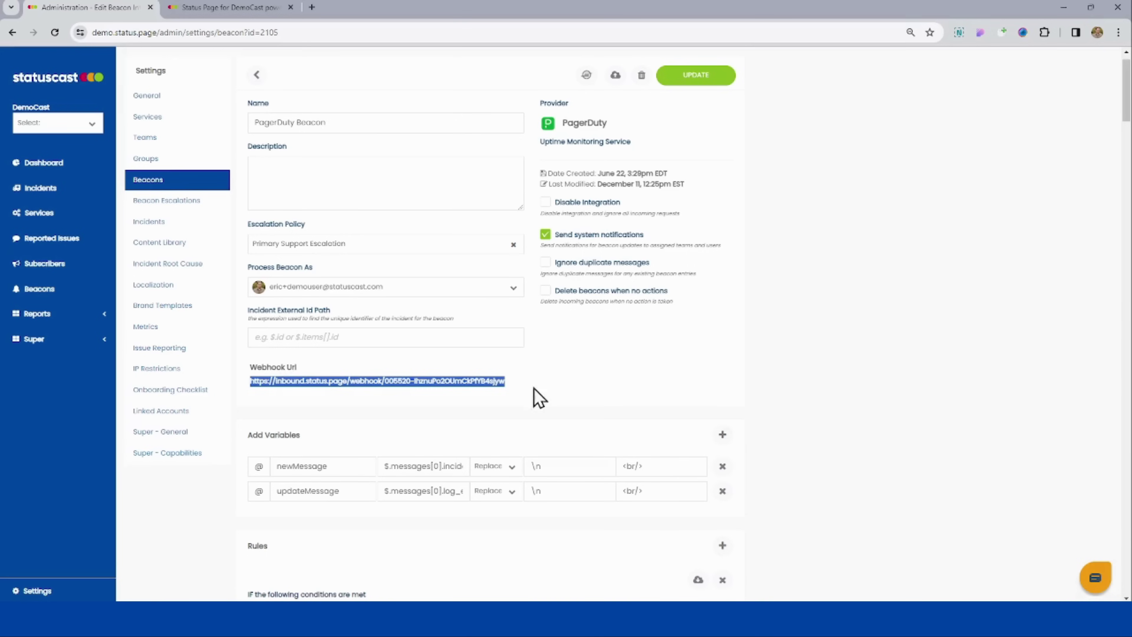
{"action": "scroll", "coordinate": [1061, 342], "scroll_direction": "down", "scroll_amount": 4}
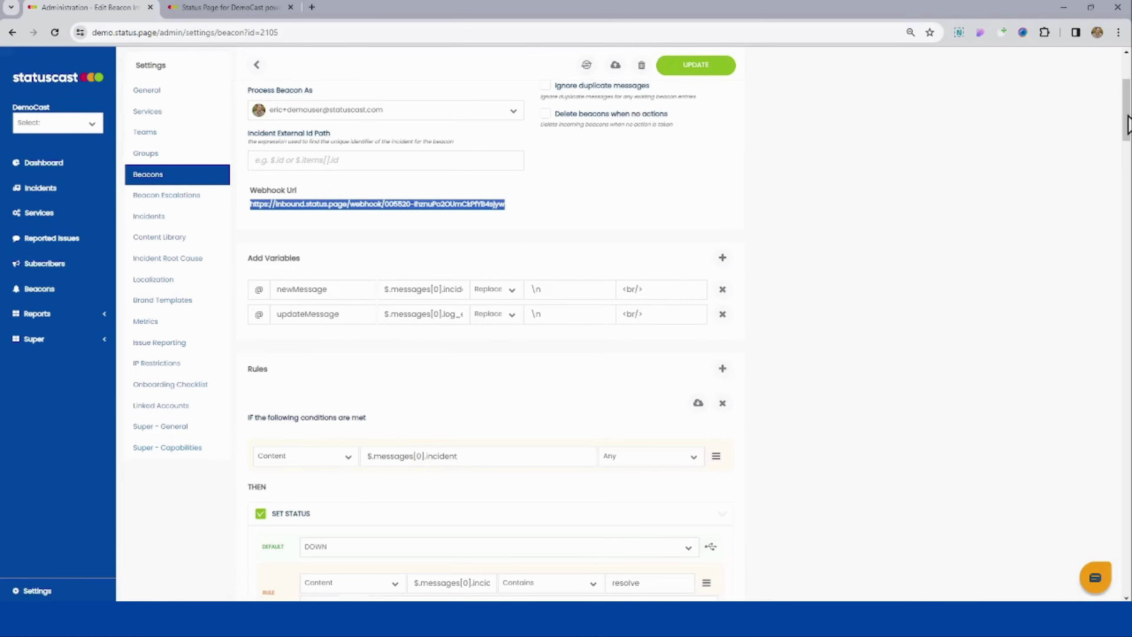
{"action": "left_click_drag", "start_coordinate": [1128, 127], "coordinate": [1104, 286]}
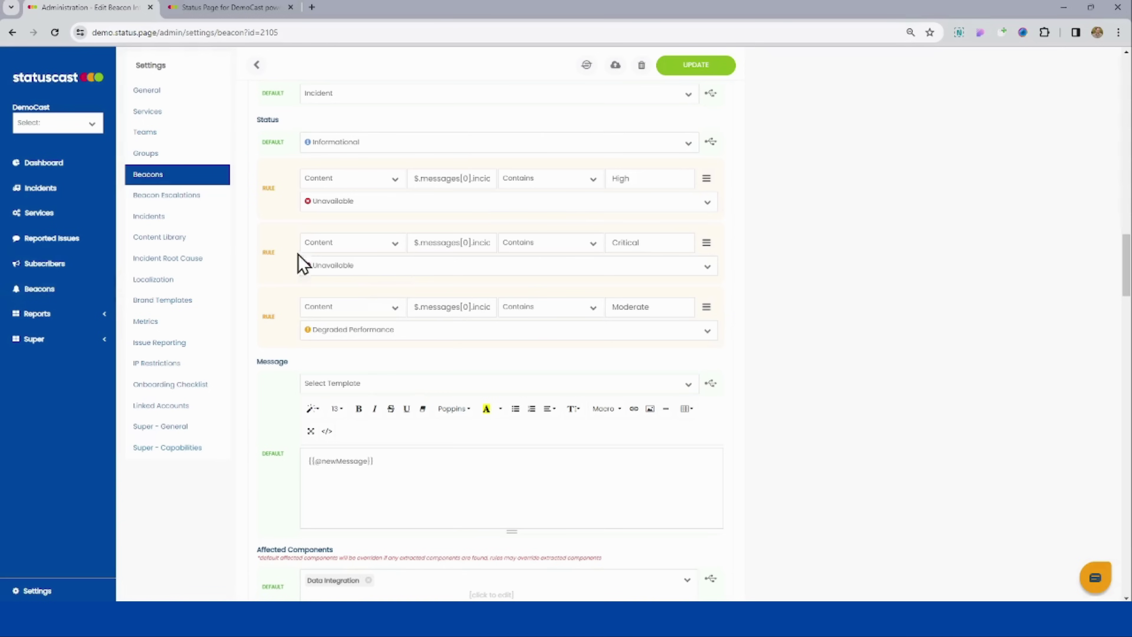
{"action": "left_click", "coordinate": [40, 290]}
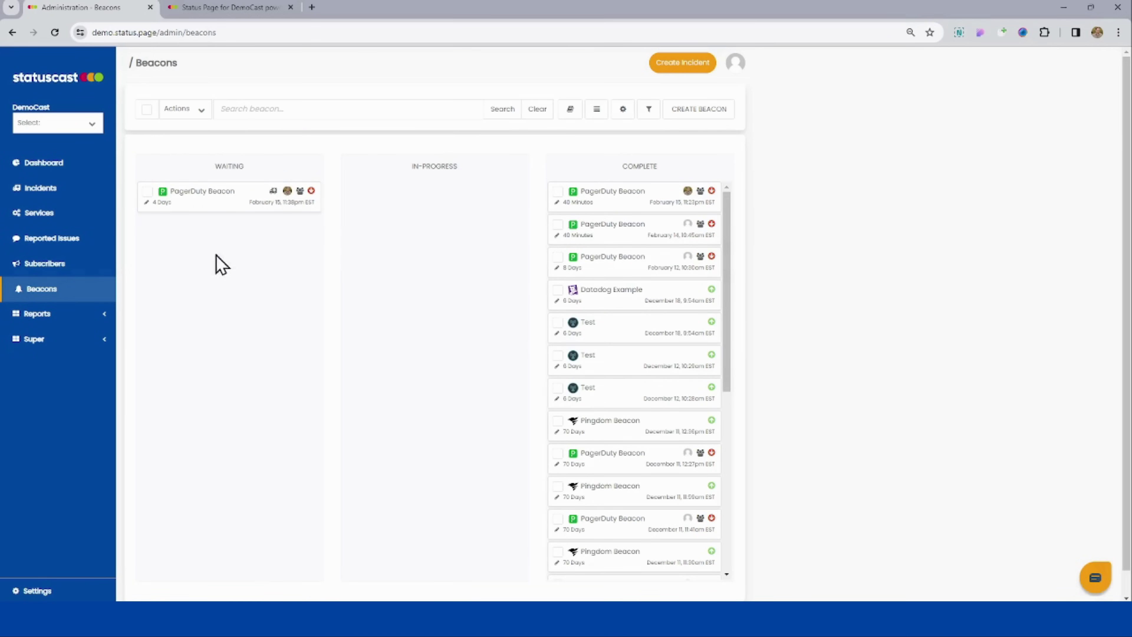
Step: Open the Waiting PagerDuty Beacon and review its team assignment and escalation entries in the feed
{"action": "left_click", "coordinate": [206, 201]}
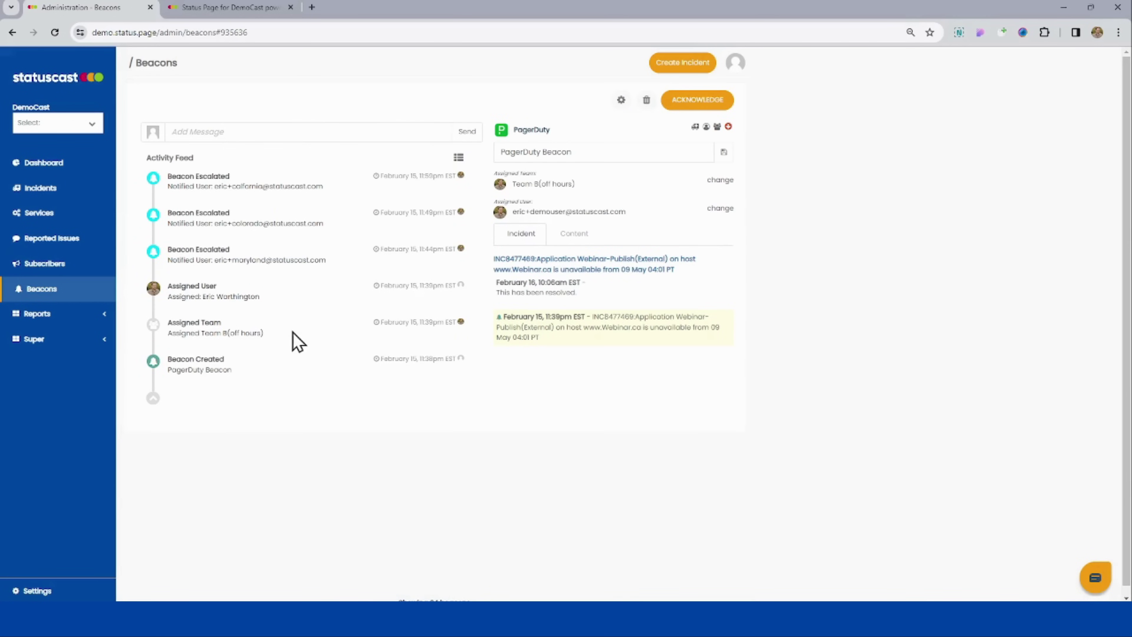
{"action": "left_click_drag", "start_coordinate": [290, 335], "coordinate": [168, 333]}
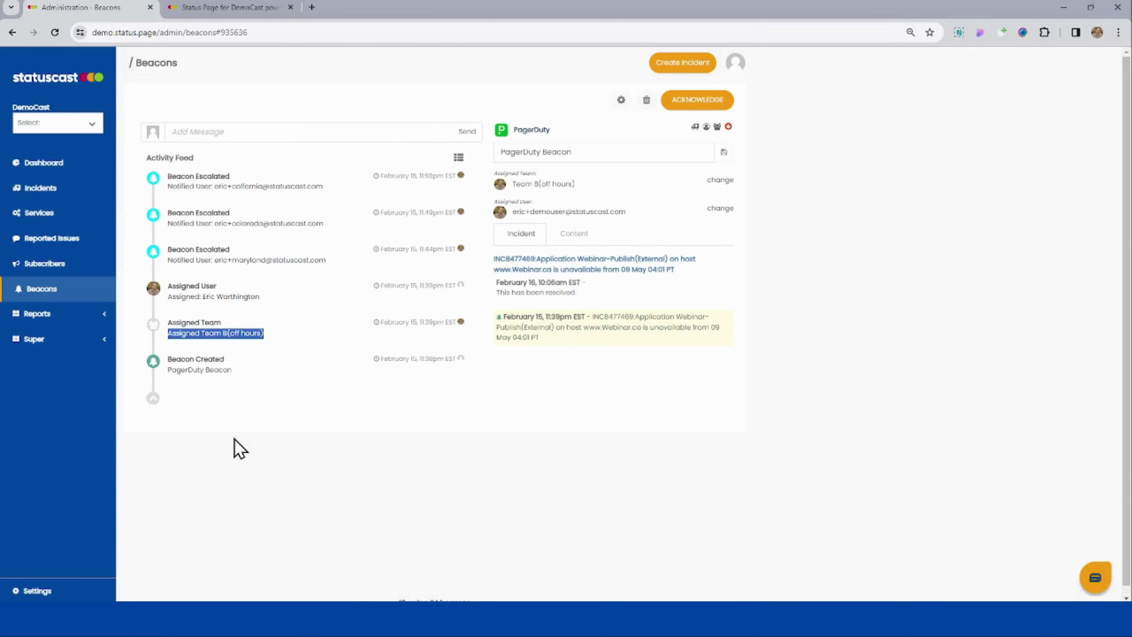
{"action": "left_click", "coordinate": [276, 481]}
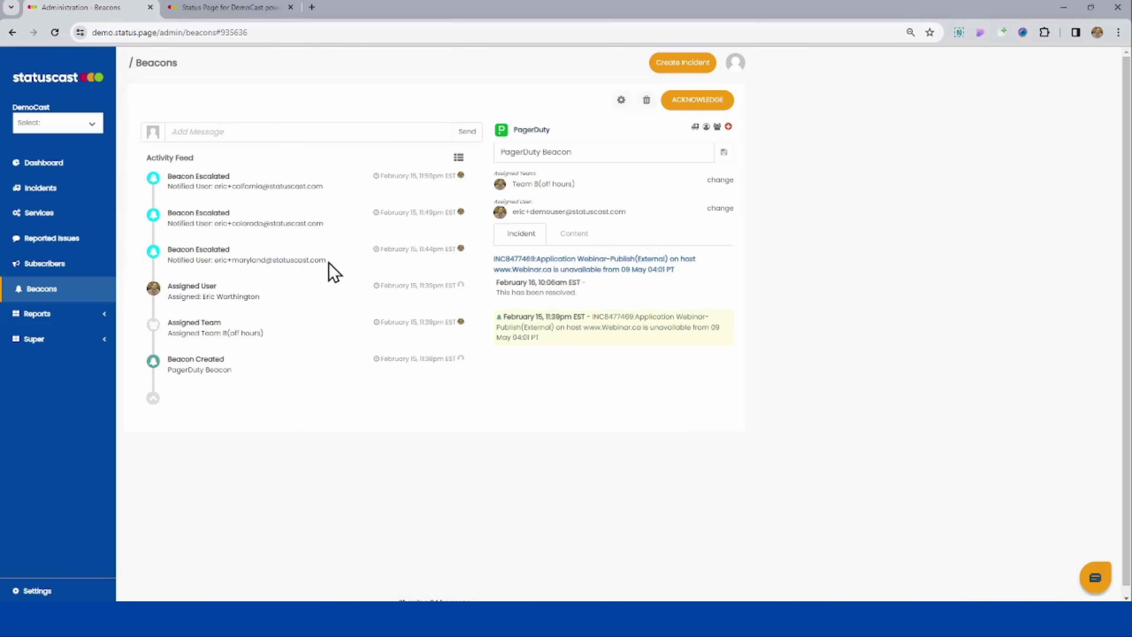
{"action": "left_click_drag", "start_coordinate": [328, 261], "coordinate": [215, 260]}
{"action": "left_click_drag", "start_coordinate": [325, 223], "coordinate": [215, 223]}
{"action": "left_click_drag", "start_coordinate": [324, 186], "coordinate": [218, 177]}
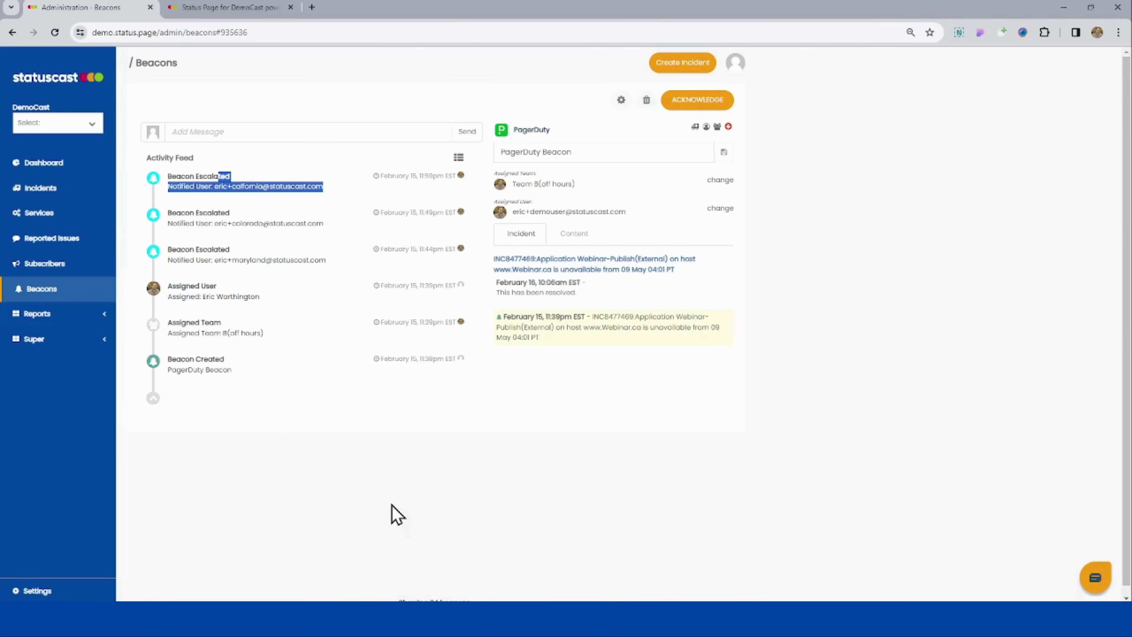
{"action": "left_click", "coordinate": [332, 437]}
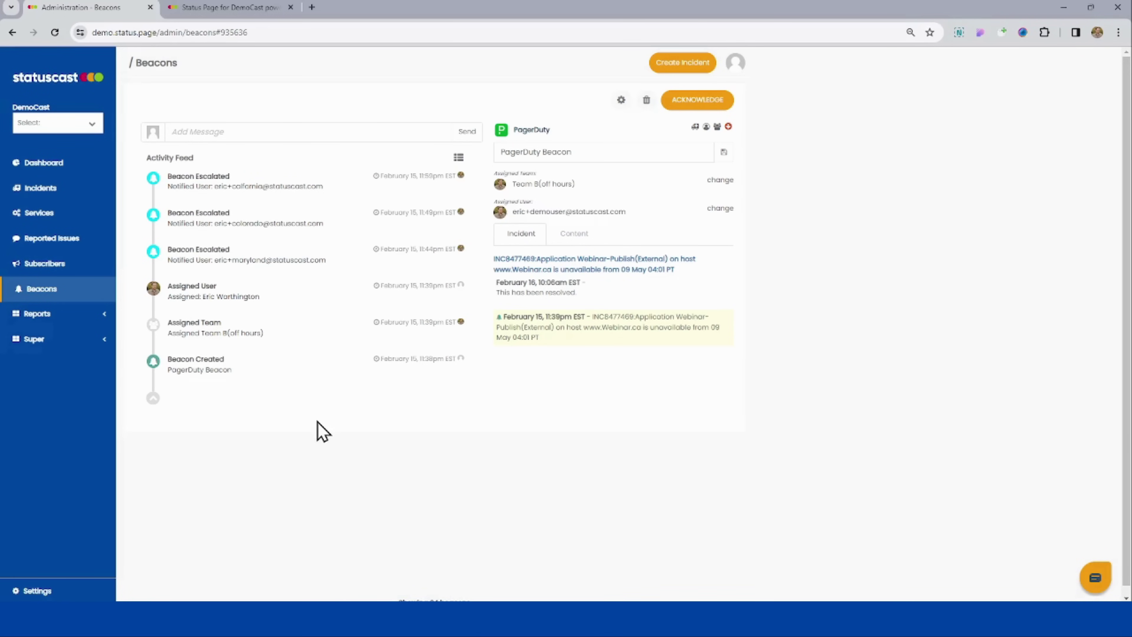
Step: Inspect the beacon's raw Content, expanding the first message object, then acknowledge it from Incident
{"action": "left_click", "coordinate": [573, 236]}
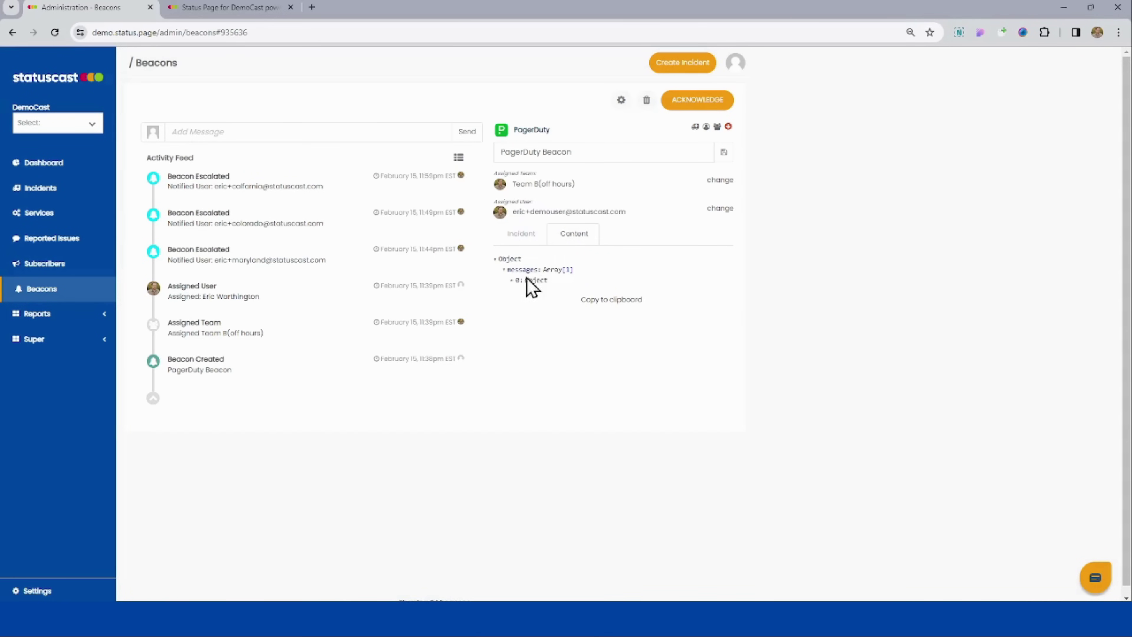
{"action": "left_click", "coordinate": [511, 281]}
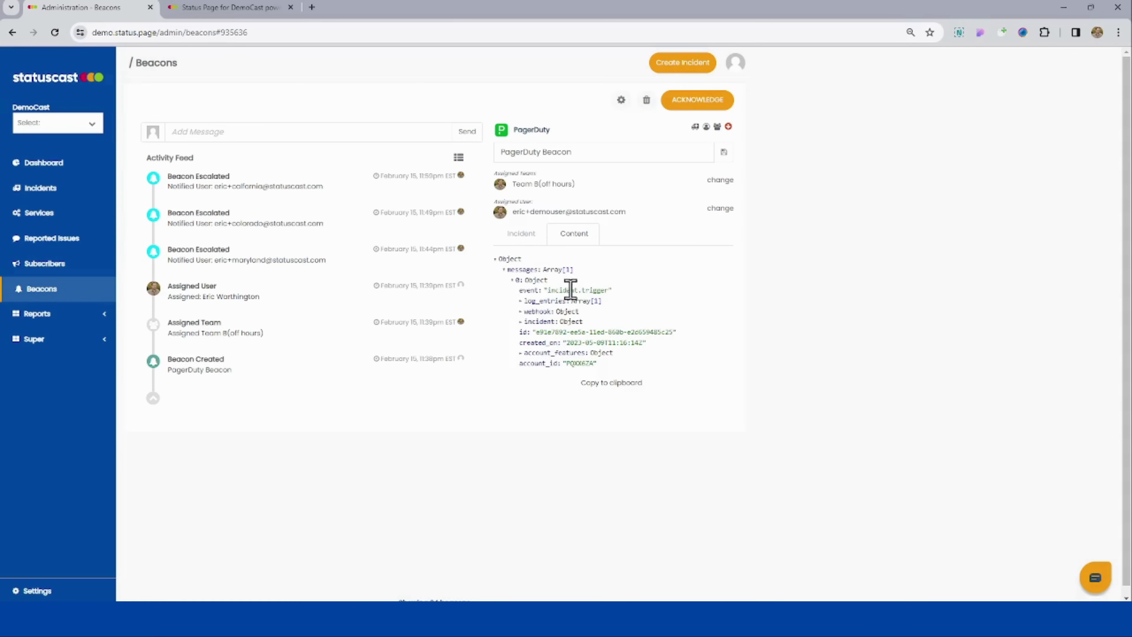
{"action": "left_click", "coordinate": [526, 240]}
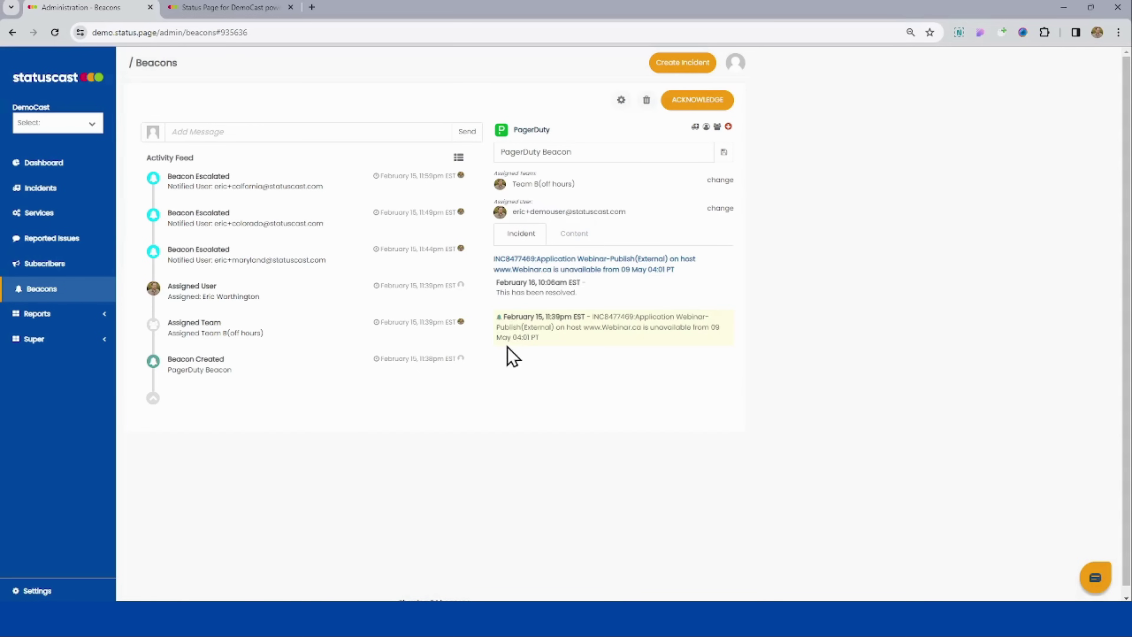
{"action": "left_click", "coordinate": [694, 110]}
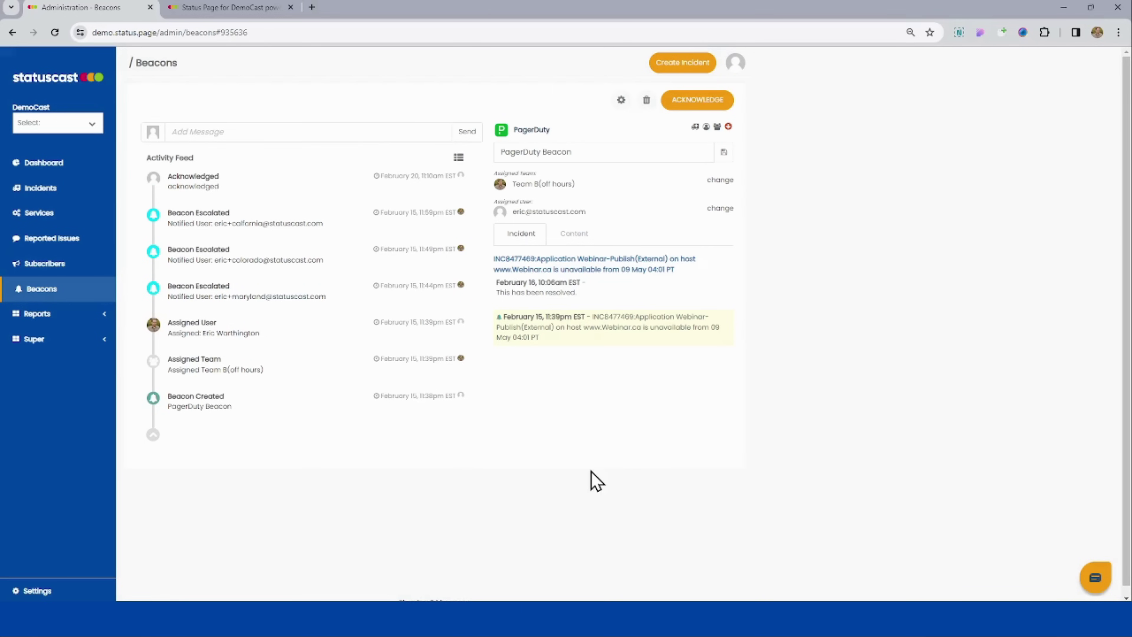
Step: Return to the Beacons board and move the PagerDuty Beacon card from Waiting to In-Progress
{"action": "left_click", "coordinate": [557, 484]}
{"action": "left_click_drag", "start_coordinate": [206, 214], "coordinate": [408, 209]}
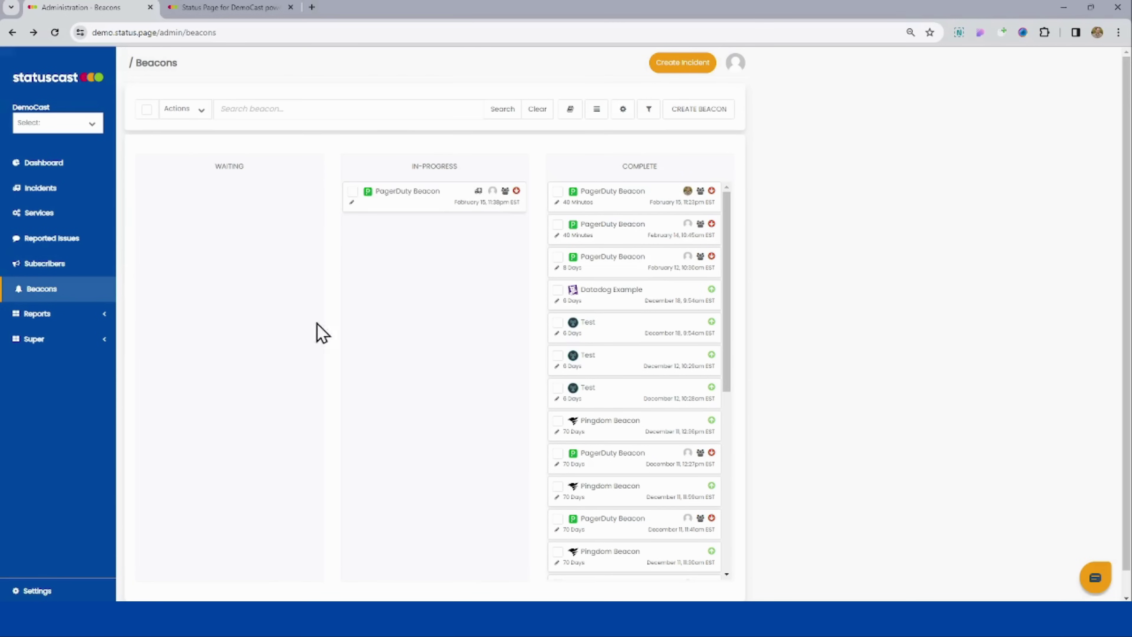